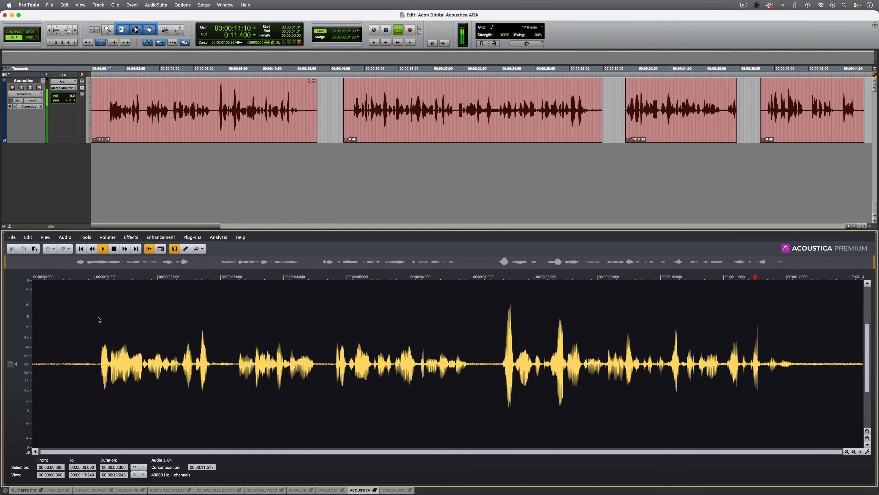
Step: Play the first clip in Acoustica and compare its waveform and spectrogram displays
key(space)
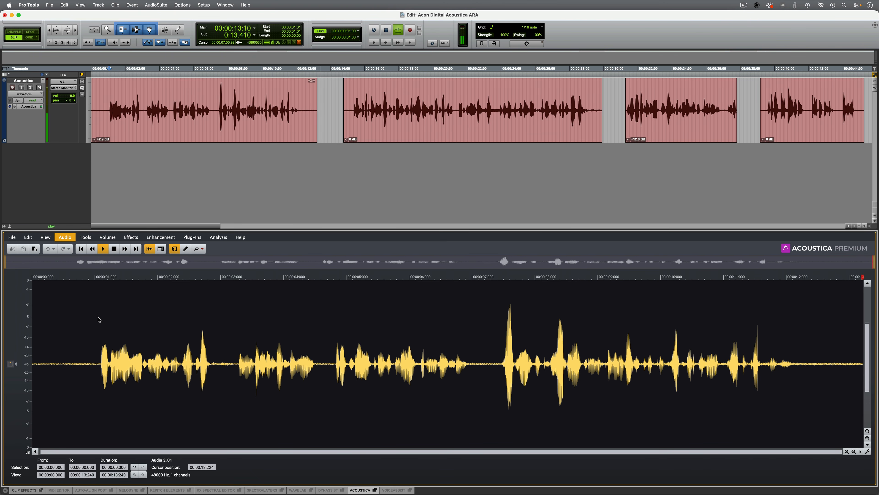
key(space)
click(161, 248)
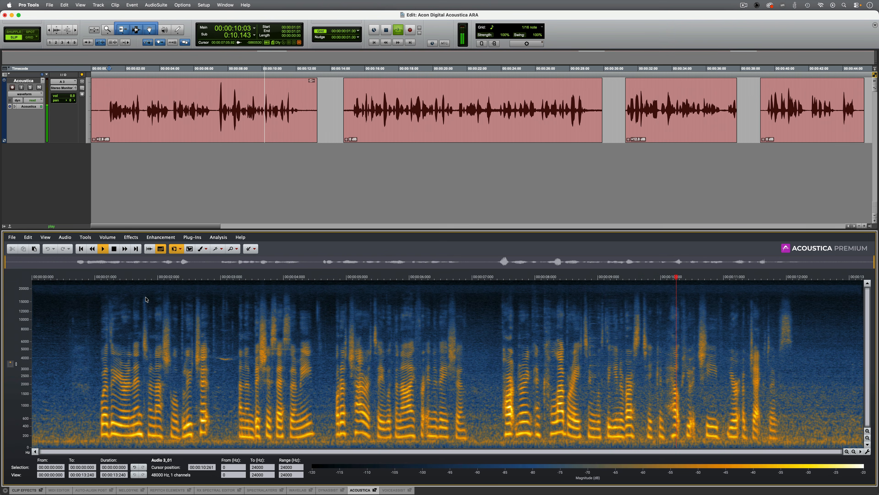
key(space)
click(149, 249)
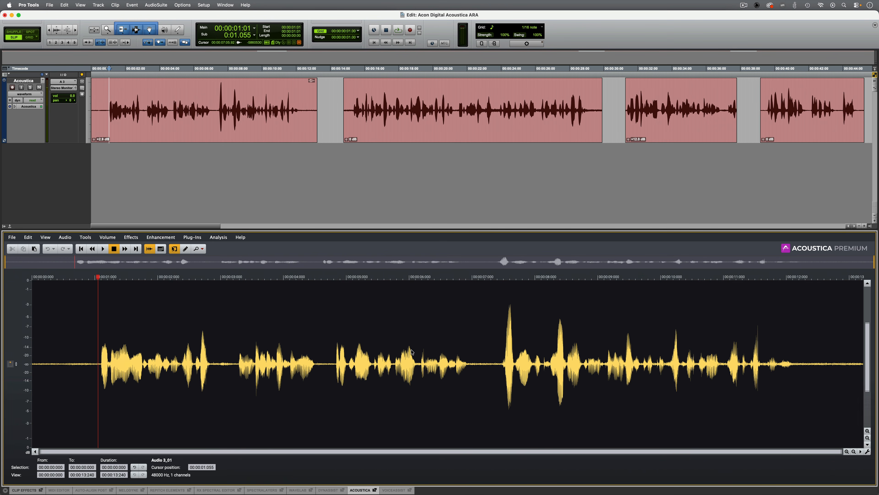
Step: Delete about 0.47 s of pause from the clip's waveform, starting at about 6.98 s
drag(471, 351, 500, 352)
key(Delete)
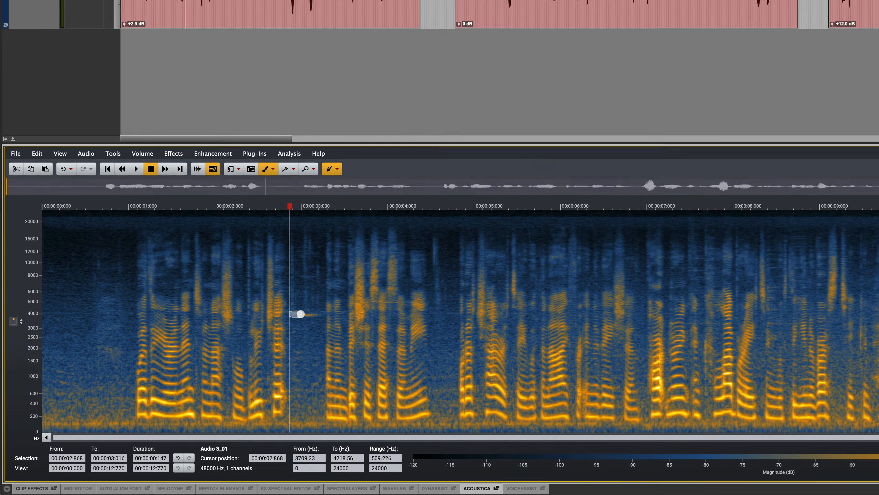
Step: Brush-select the faint tone from about 2.87 to 3.23 s near 4 kHz in the spectrogram, and clear the selection
drag(222, 358, 242, 358)
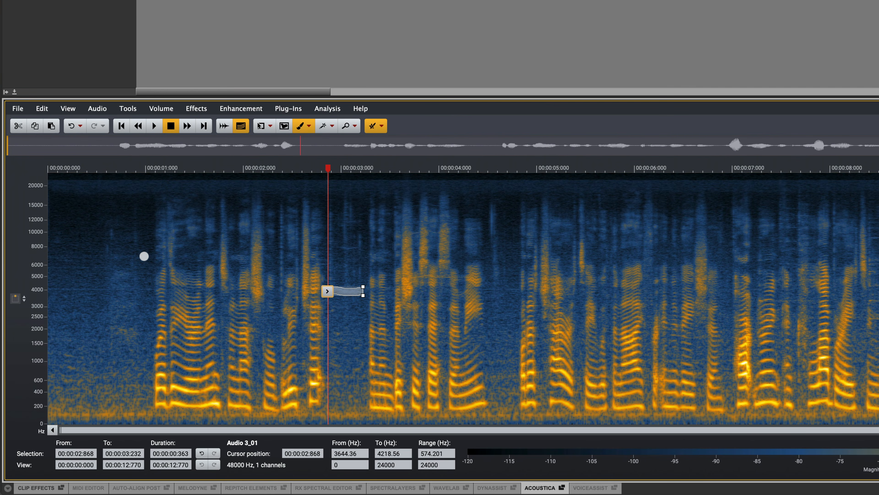
click(140, 257)
click(230, 110)
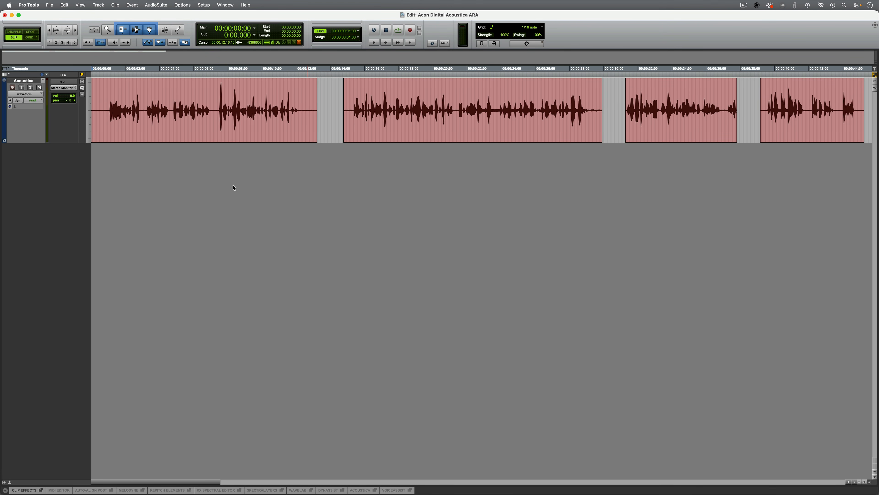
Step: Open the track's first clip in the Acoustica ARA plug-in and display it as a spectrogram
right_click(196, 125)
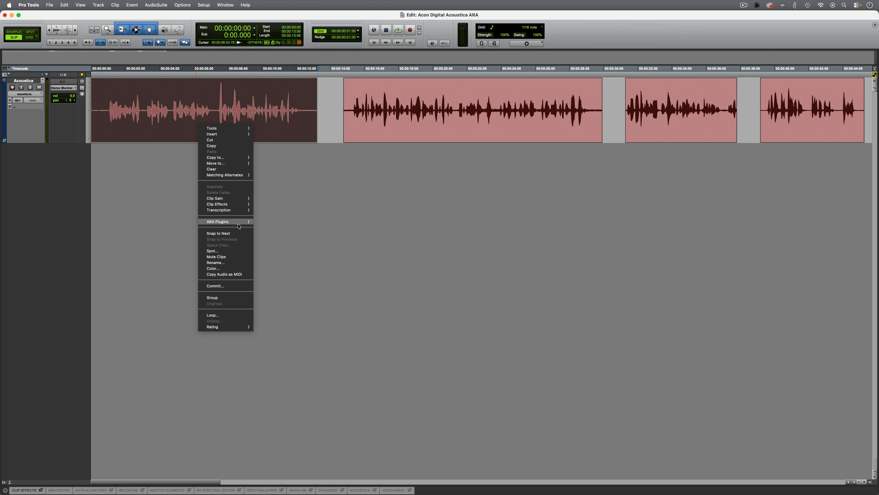
mouse_move(235, 221)
click(270, 223)
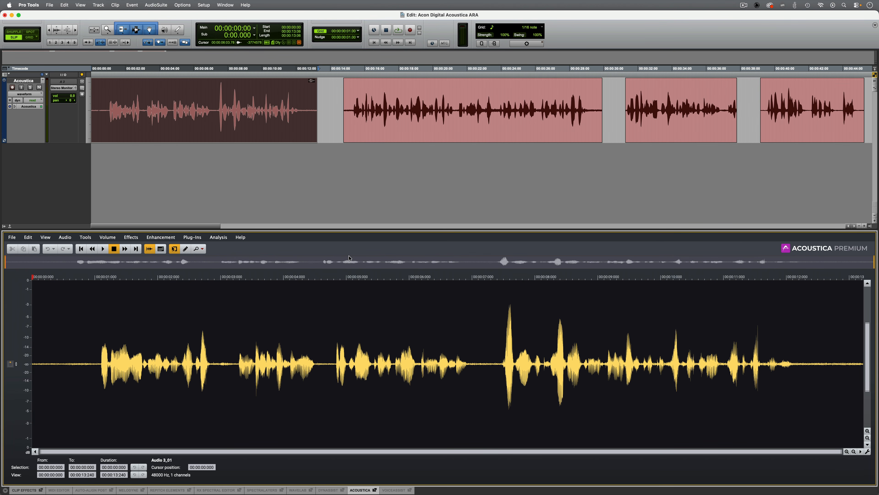
click(161, 248)
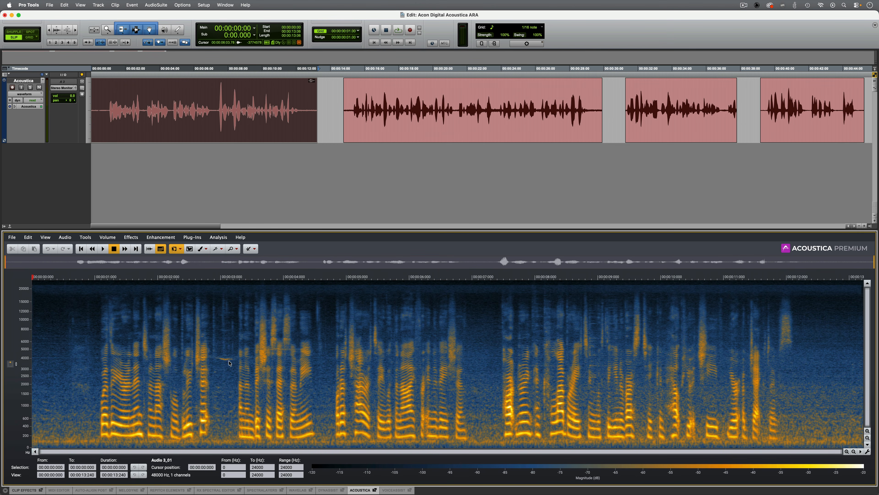
Step: Play the clip from the start, and replay it from about 0.44 s to hear the unwanted tone near 3 s
key(space)
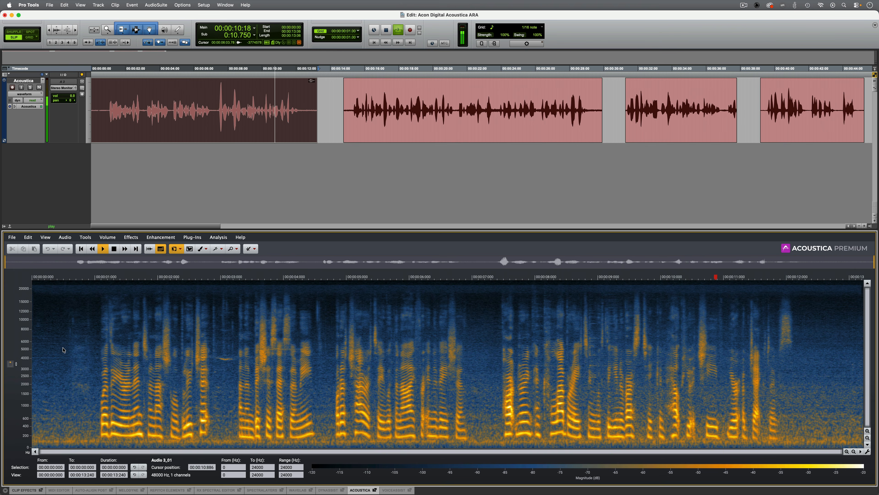
click(60, 344)
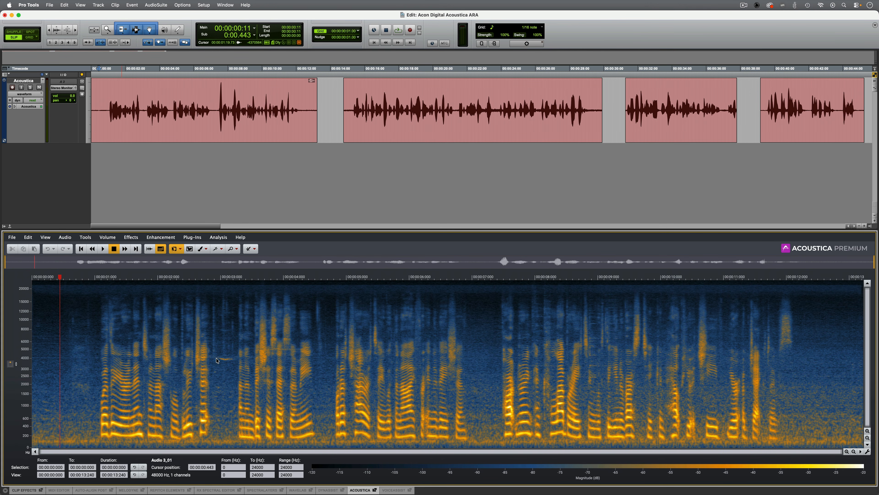
key(space)
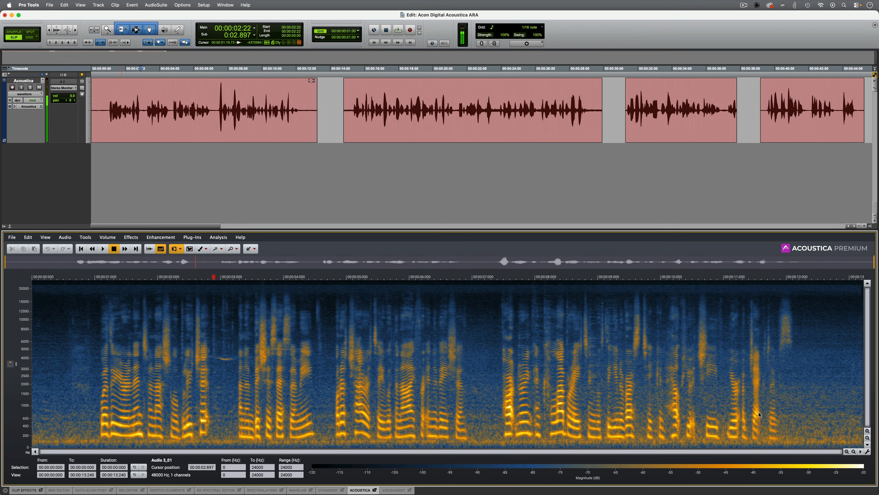
Step: Select the tone from about 2.90 to 3.28 s, between about 3.6 and 4.3 kHz, with the medium brush
click(847, 451)
click(846, 452)
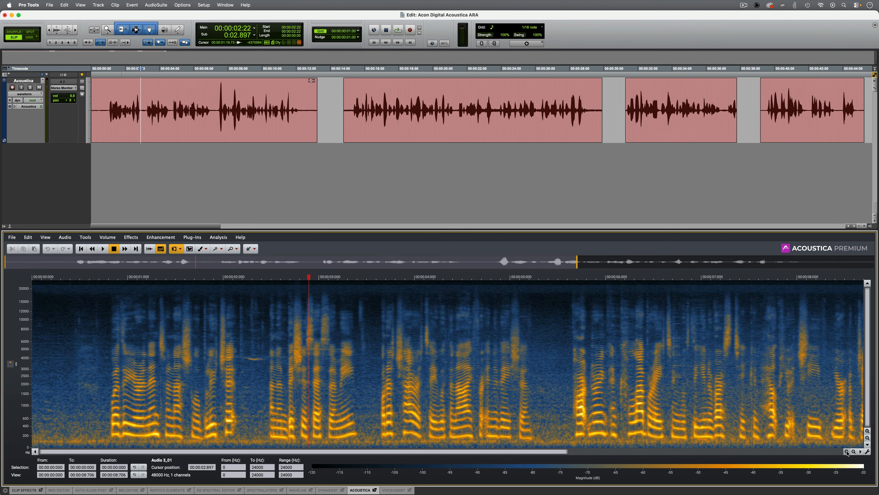
click(847, 452)
click(847, 451)
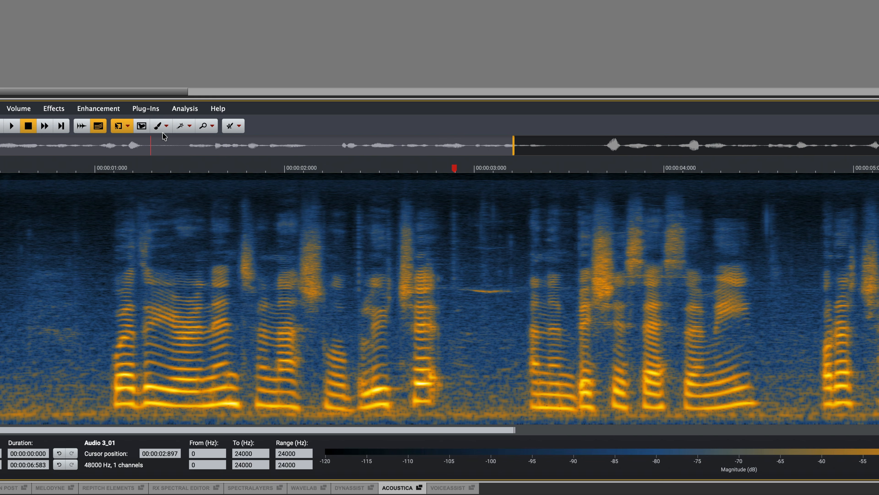
click(160, 128)
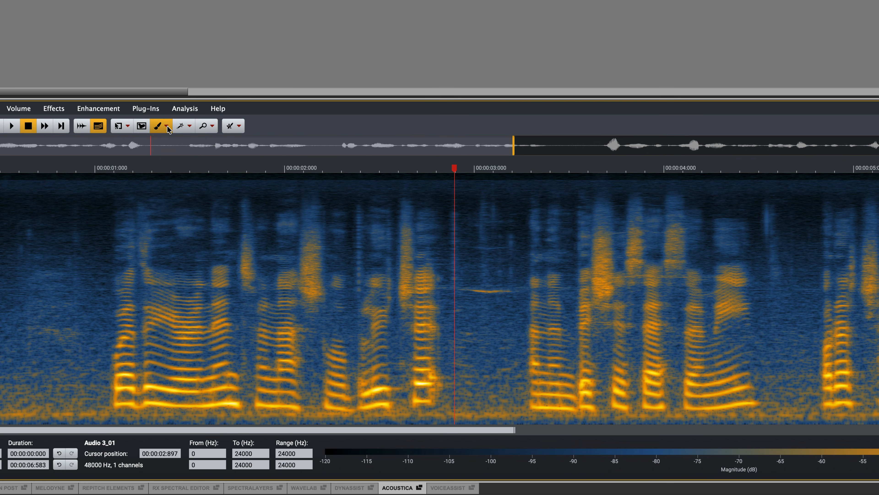
click(167, 125)
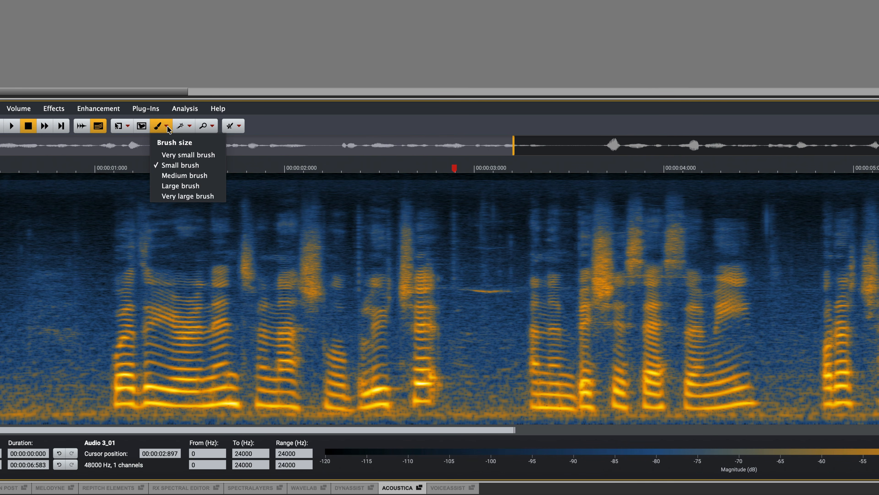
click(191, 175)
drag(457, 288, 524, 291)
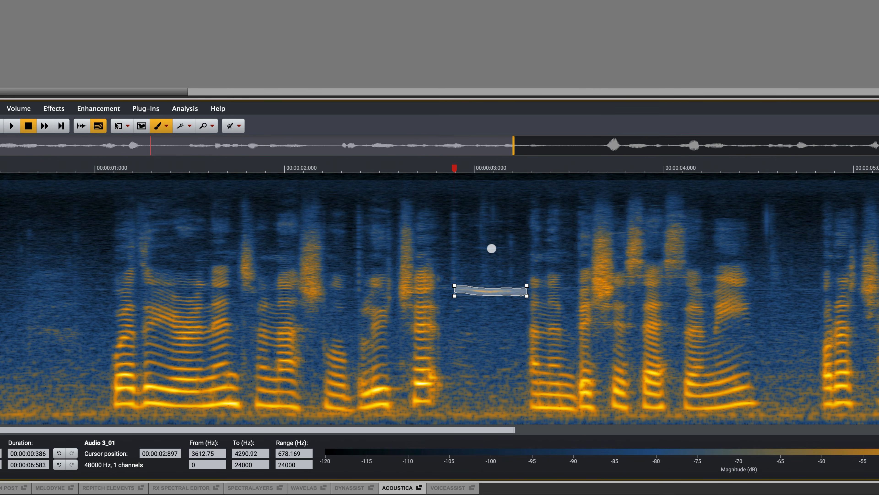
Step: Add the fainter harmonic near 8 kHz above the tone to the selection using the small brush
click(167, 127)
click(180, 165)
drag(470, 246, 473, 247)
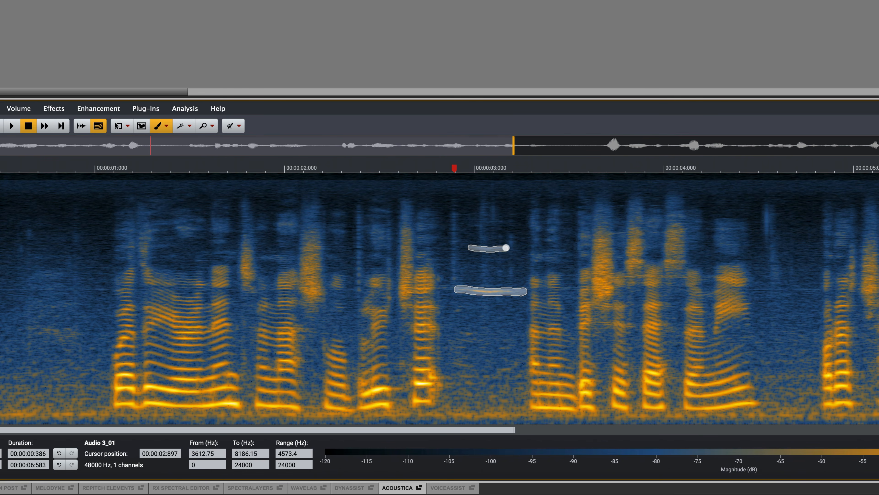
drag(516, 250, 518, 249)
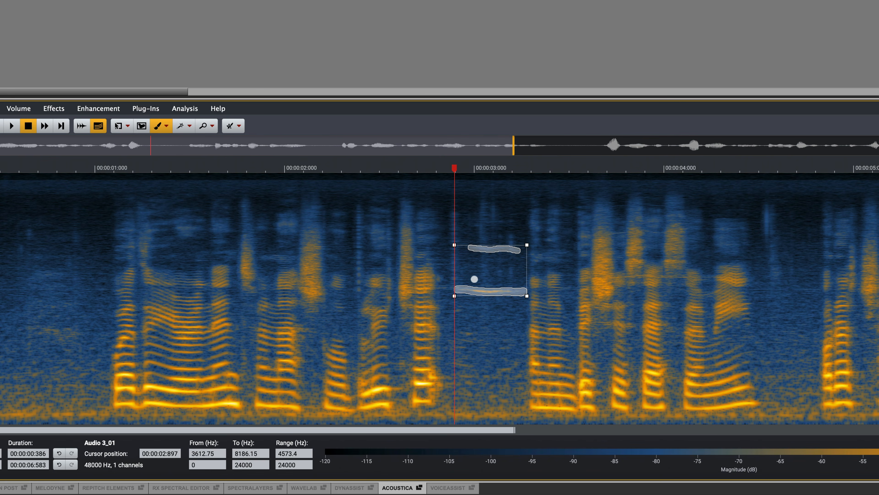
Step: Retouch the two selected tones using the Attenuate method at 100% strength
click(232, 127)
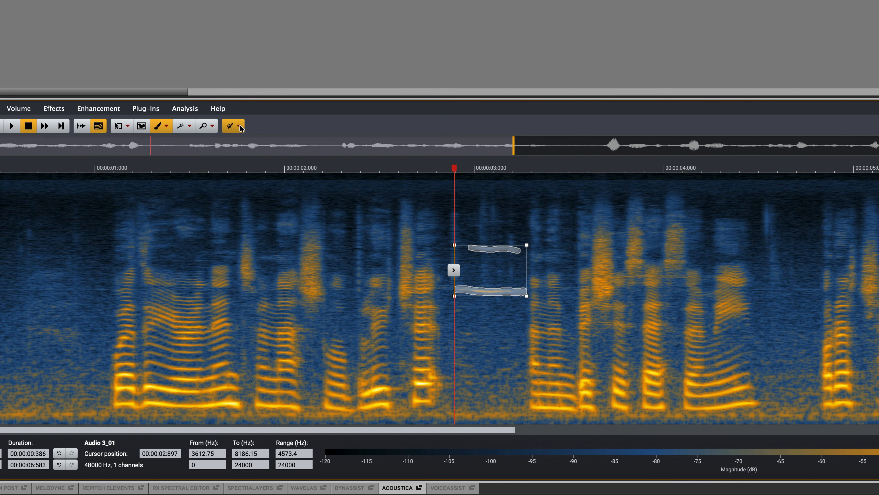
click(239, 126)
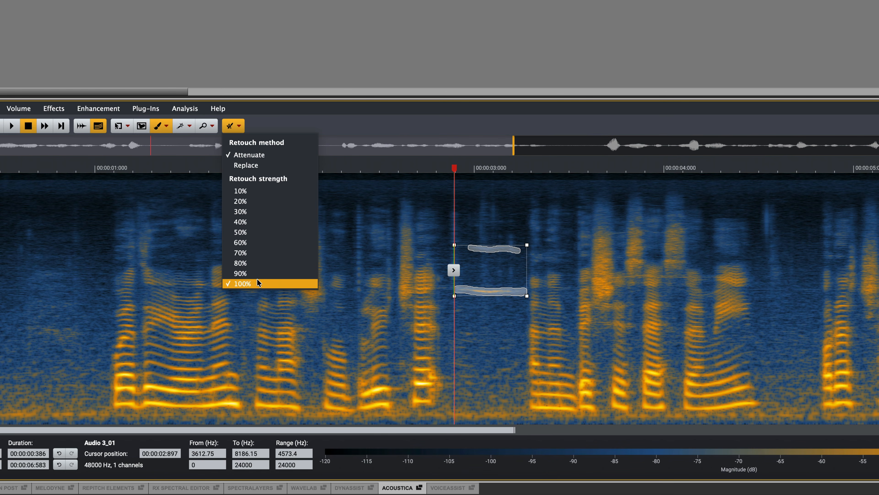
click(301, 128)
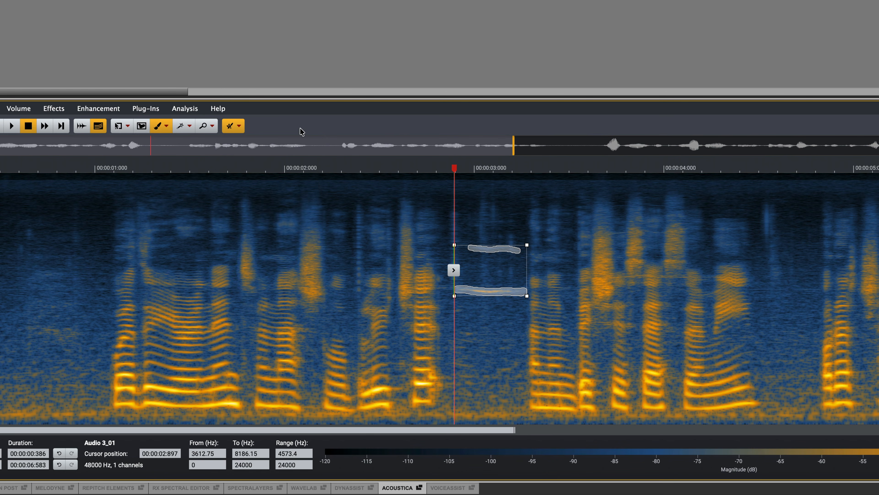
click(453, 270)
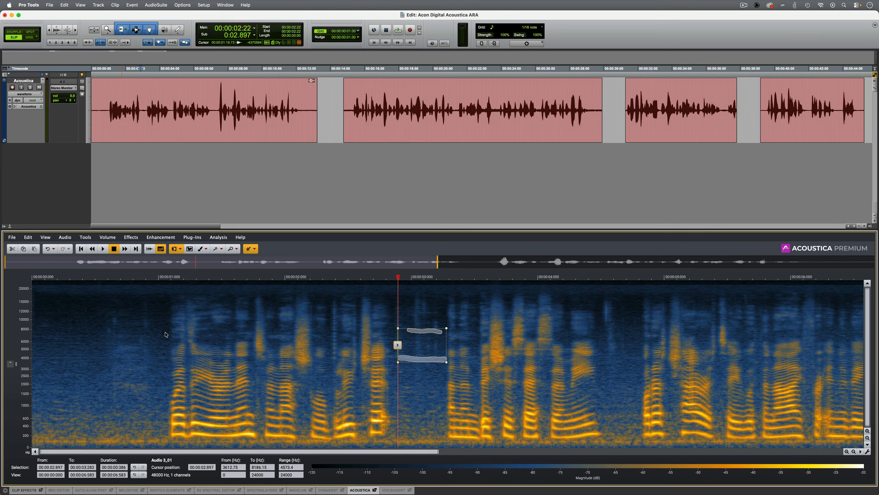
Step: Play the retouched passage from about 1 s to check the tone removal
click(164, 333)
key(space)
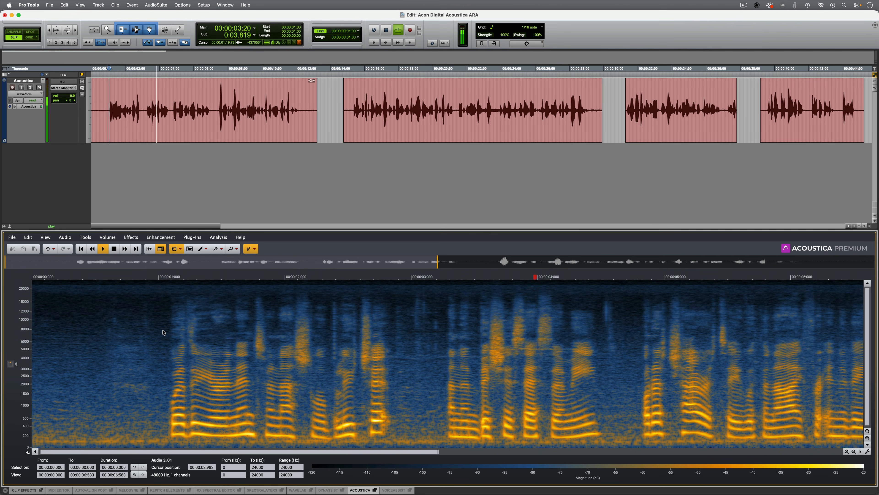
key(space)
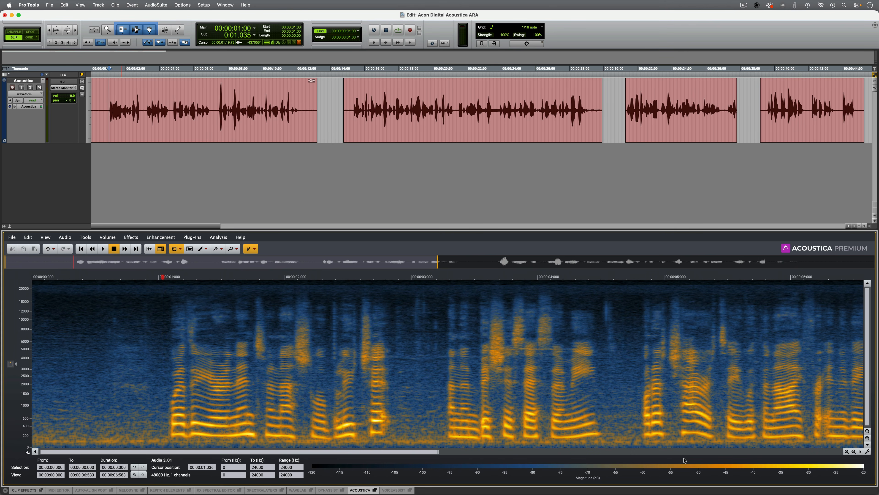
Step: Open the Extract:Dialogue 2 plug-in for the whole clip and set its Reverb and Noise gains to 0.0 dB
click(854, 451)
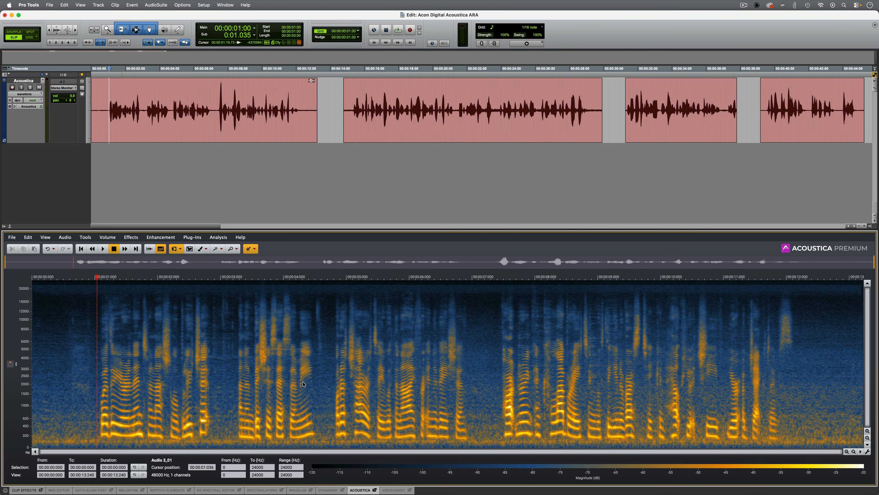
click(192, 223)
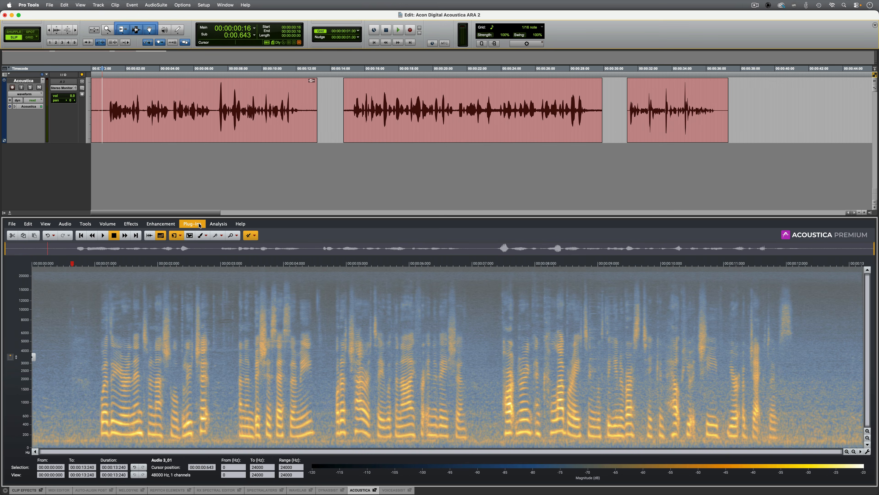
click(219, 276)
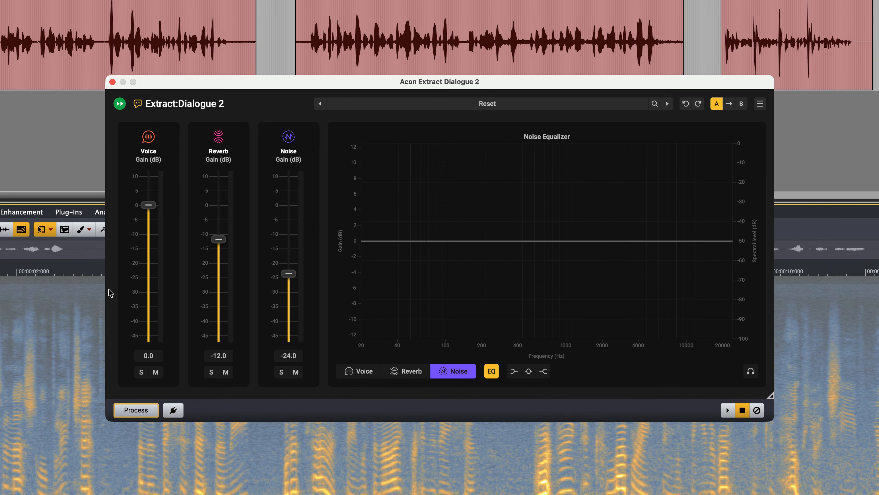
double_click(218, 239)
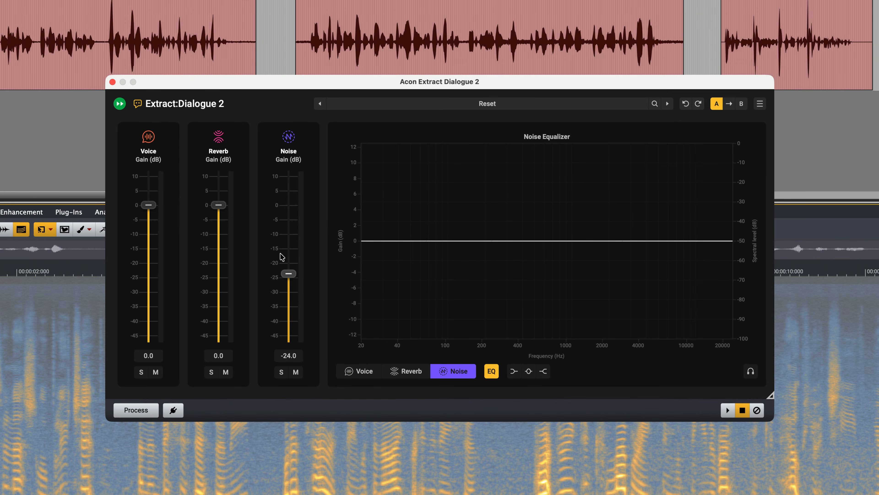
double_click(288, 273)
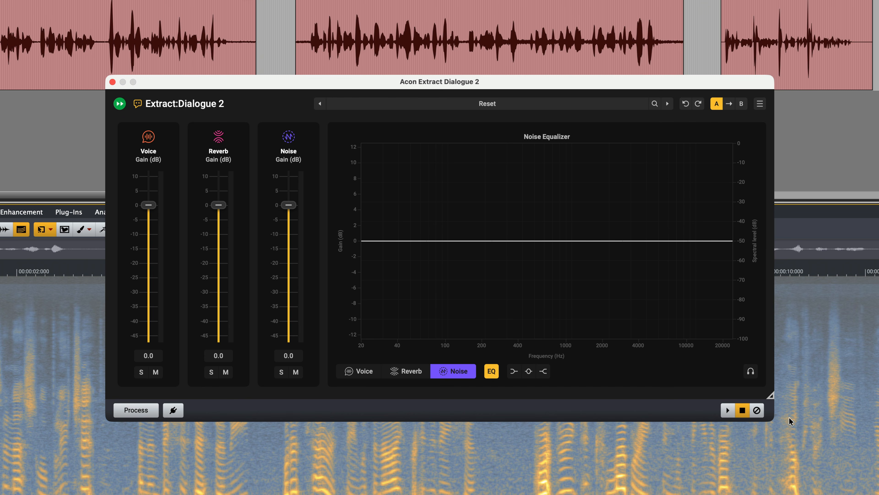
Step: Lower the Noise gain to -10.3 dB while previewing, process the clip with Extract:Dialogue 2 and play the result
click(727, 410)
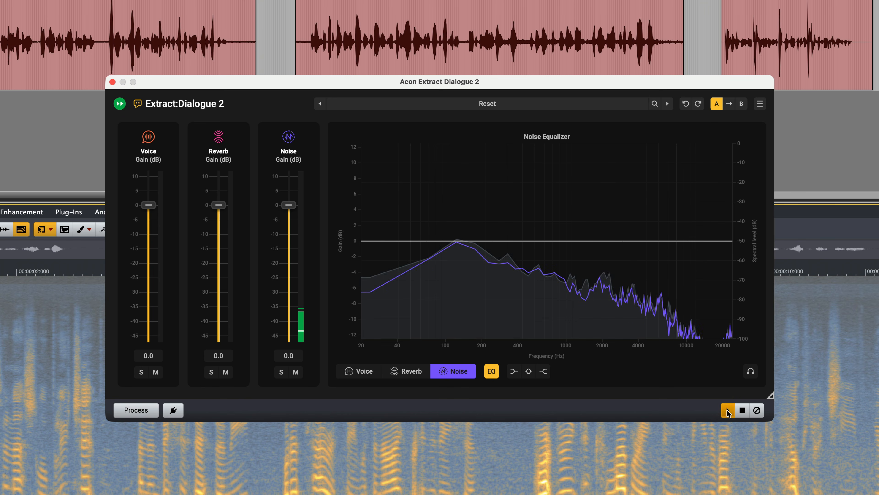
drag(289, 207, 289, 235)
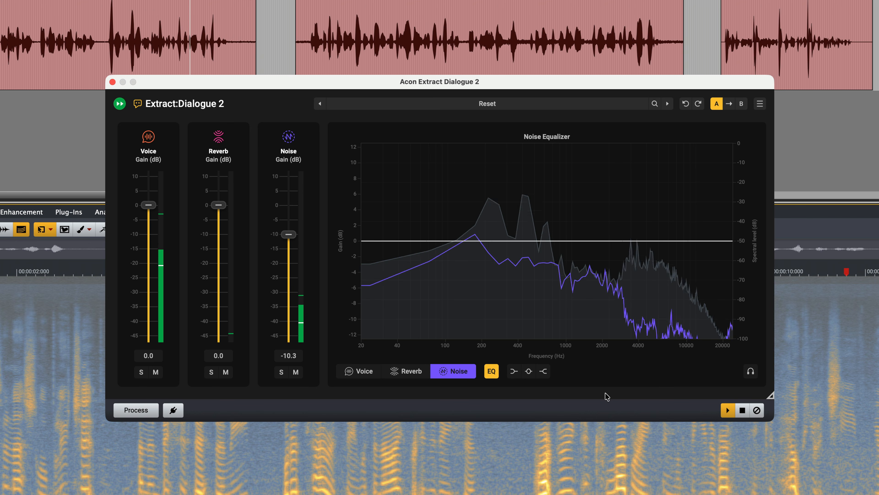
click(742, 410)
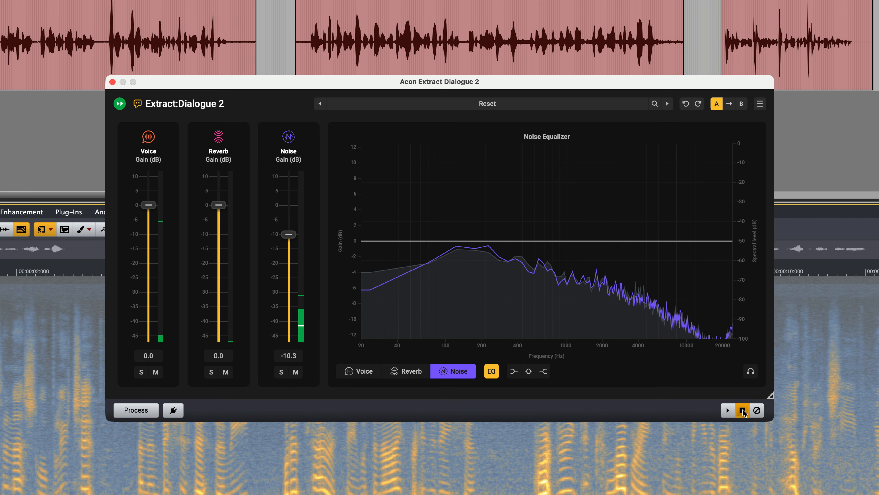
click(137, 411)
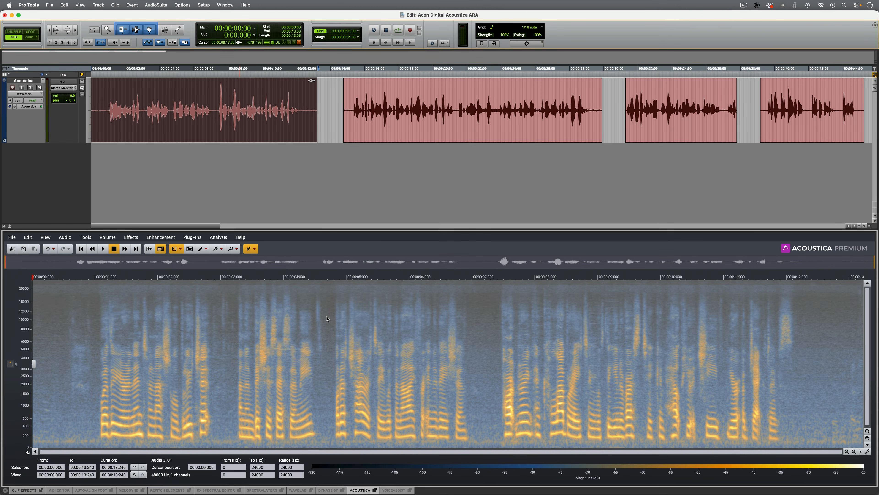
key(space)
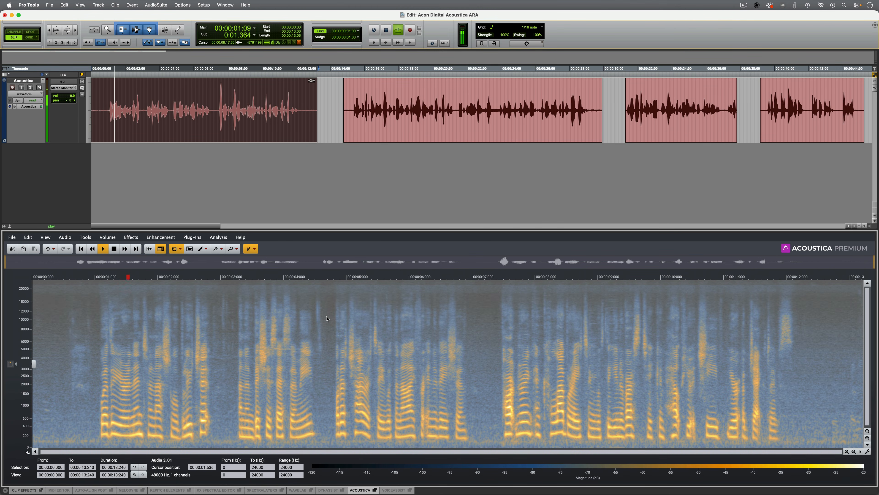
Step: Apply an exponential fade-in with a -40 dB range to about the first 0.95 s of the clip
key(space)
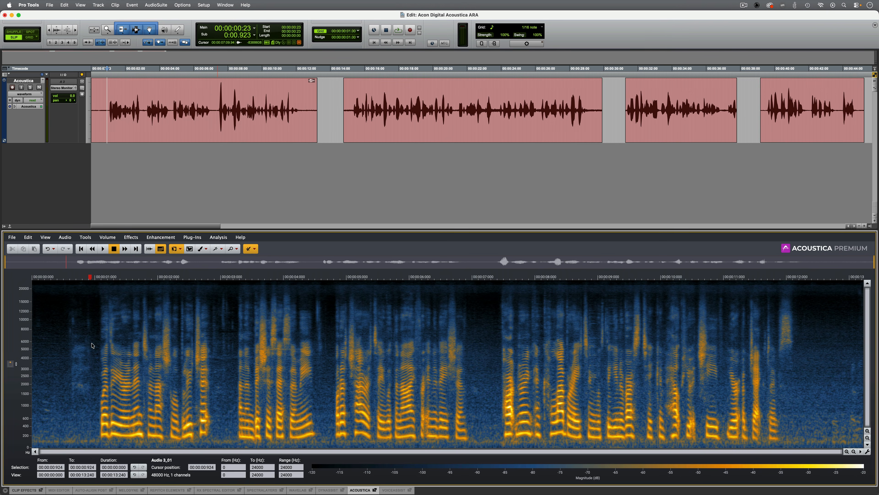
drag(92, 346, 4, 342)
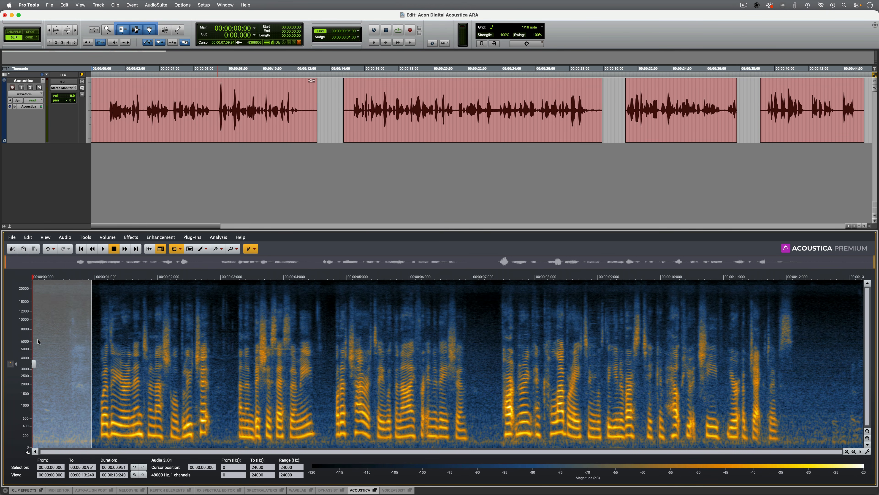
key(f)
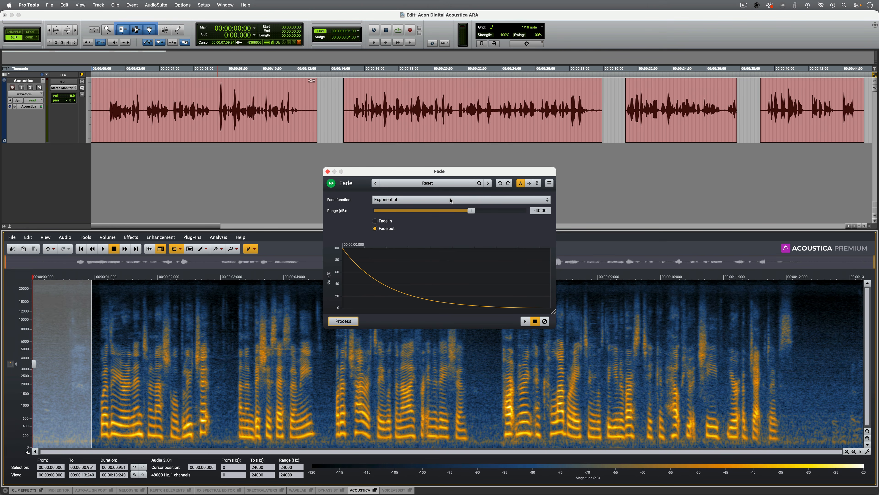
click(380, 221)
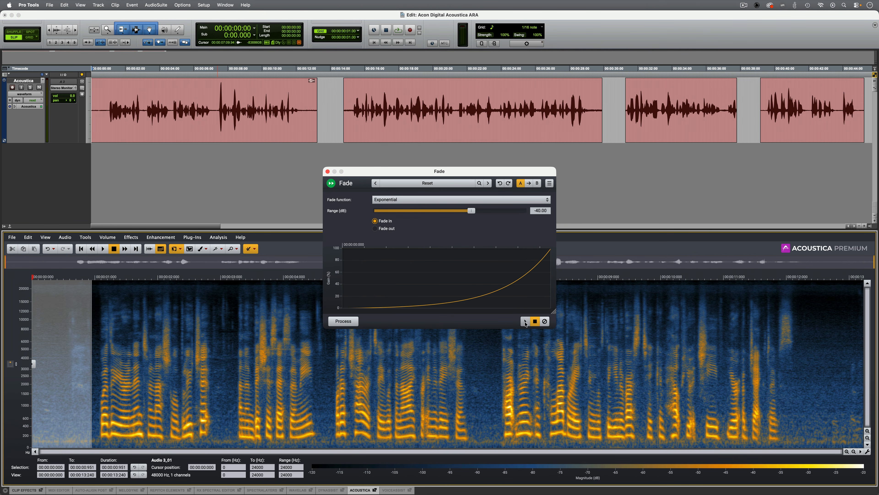
click(342, 321)
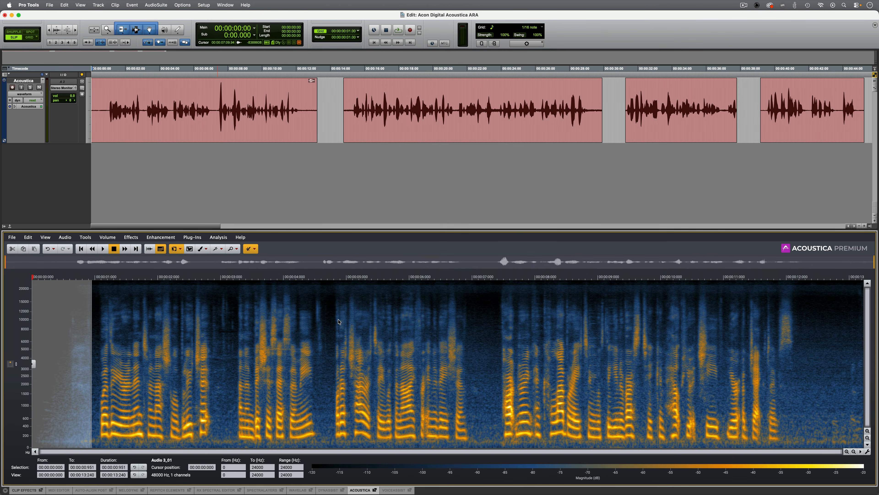
Step: Apply an exponential fade-out with a -40 dB range to about the last 0.96 s of the clip
drag(803, 363, 873, 369)
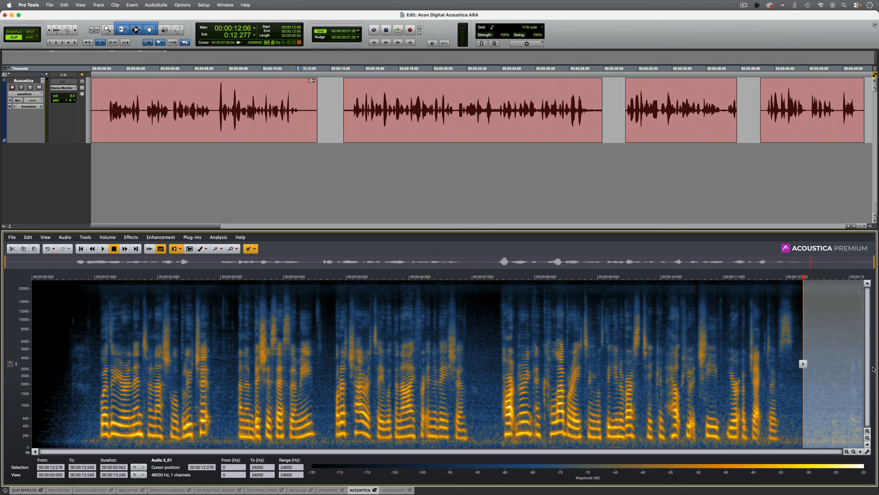
key(f)
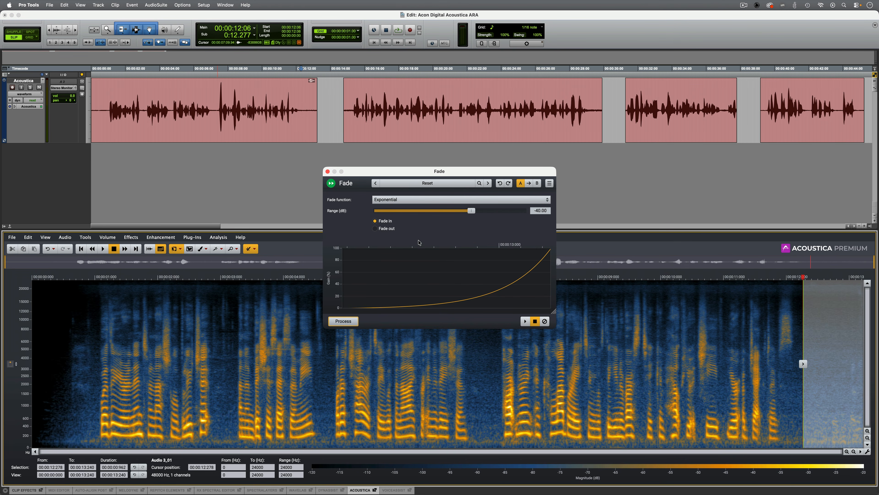
click(387, 229)
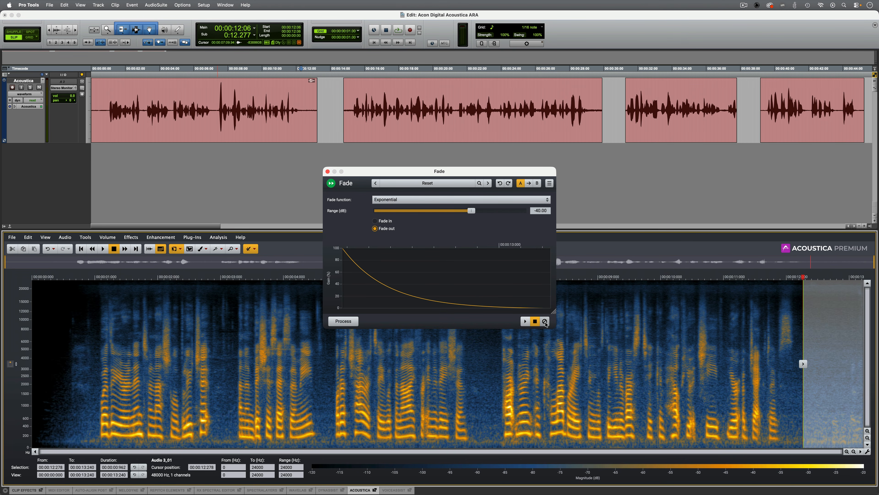
click(347, 322)
Step: Play the first clip from about 0.2 s to check the fades
click(45, 330)
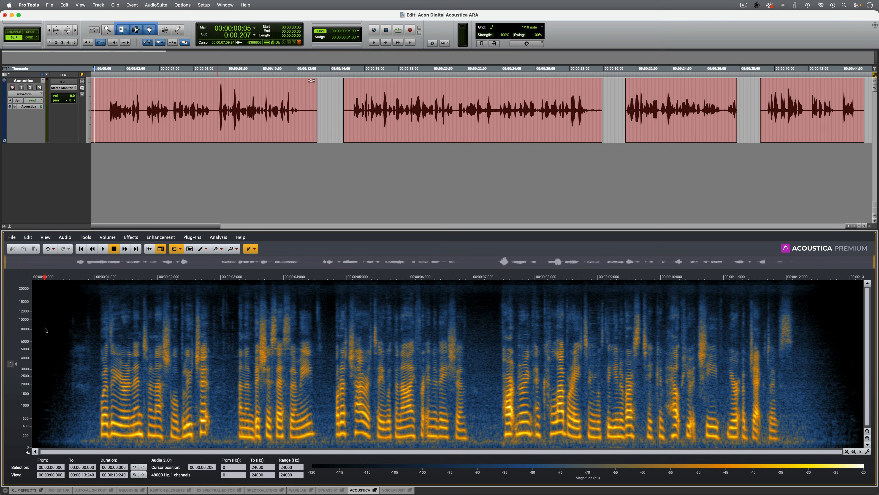
key(space)
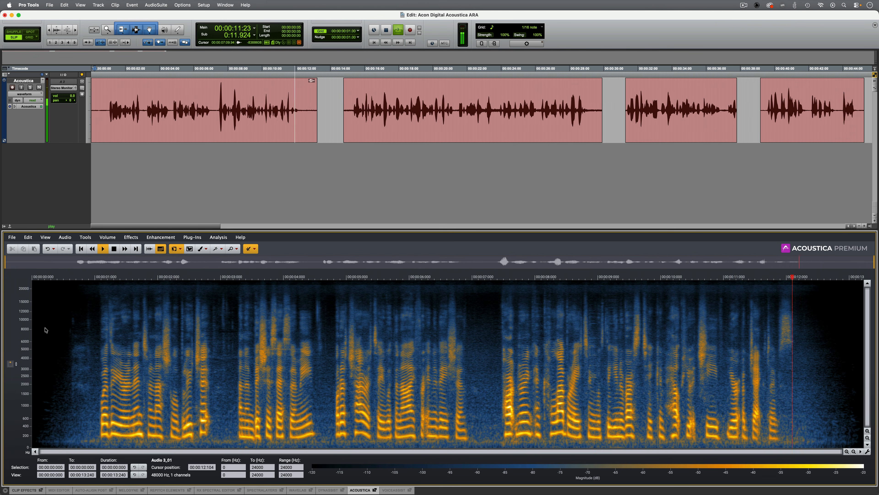
key(space)
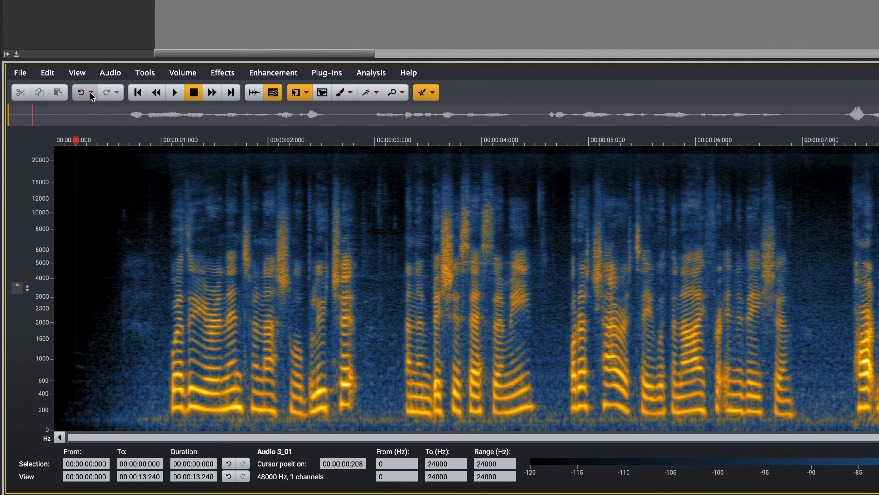
Step: Undo both fades and the Extract:Dialogue processing from the edit history, and redo them all
click(54, 249)
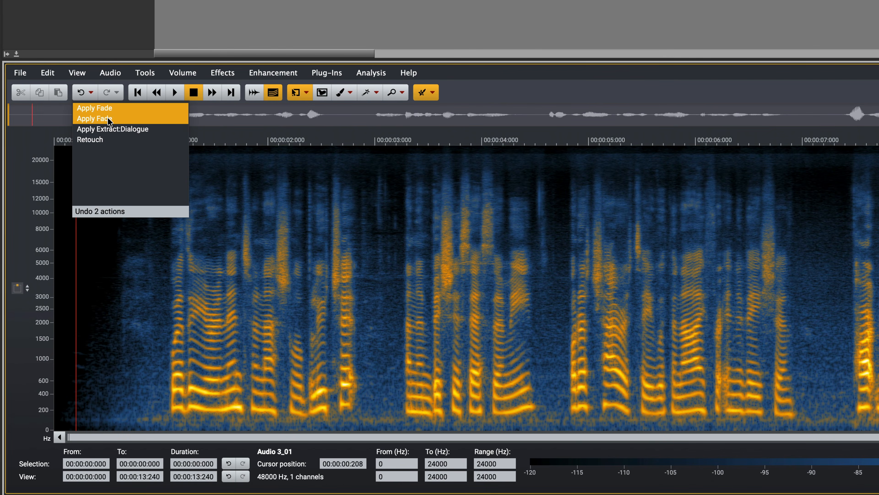
click(122, 130)
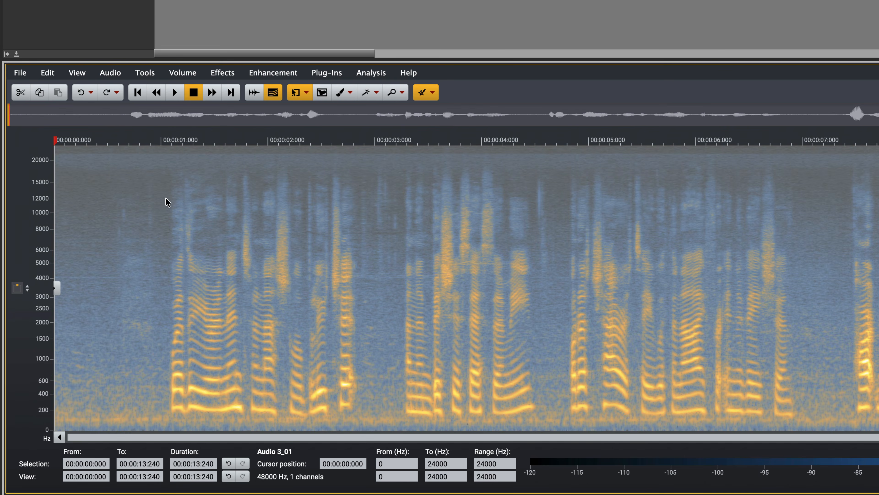
click(116, 92)
click(140, 118)
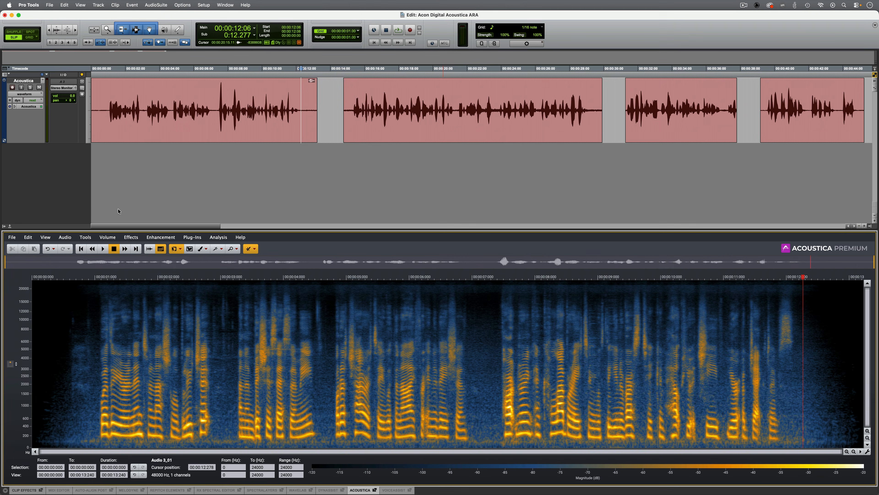
Step: Select the second clip on the timeline and play it to hear its noise
click(421, 134)
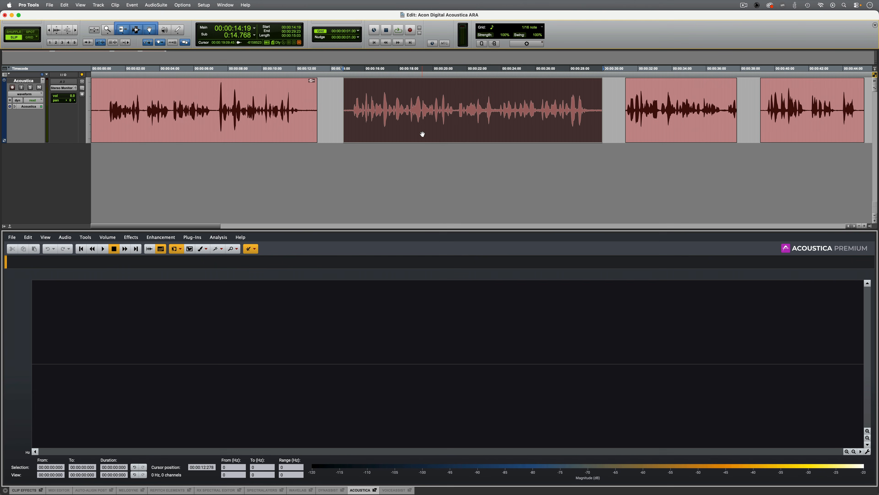
key(space)
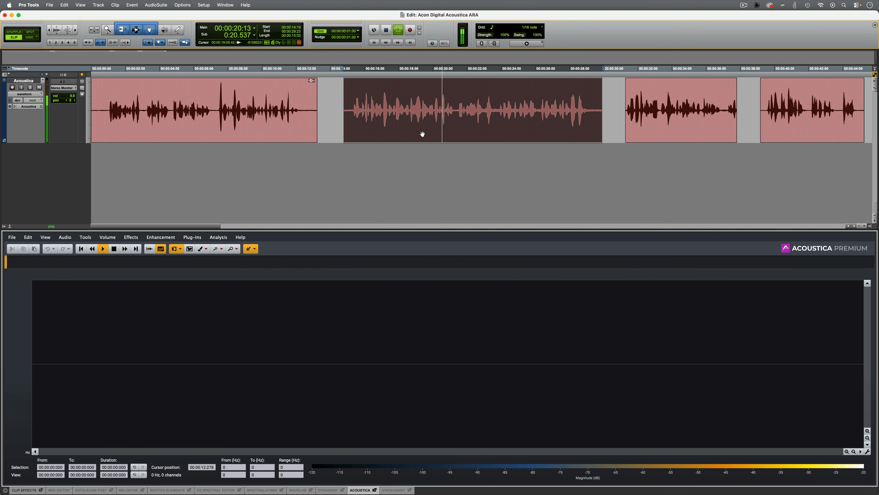
key(space)
Step: Enable Acoustica ARA on the second clip and switch to the first clip and back to compare their editor views
right_click(461, 123)
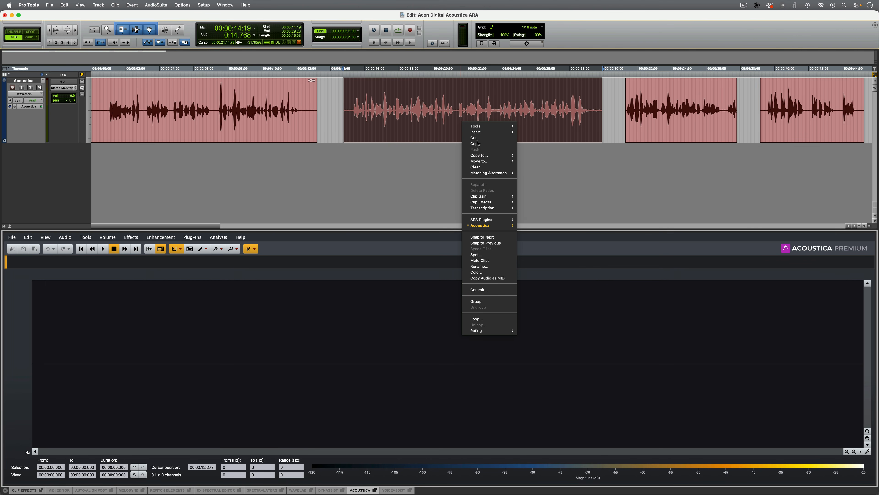
mouse_move(487, 228)
click(528, 228)
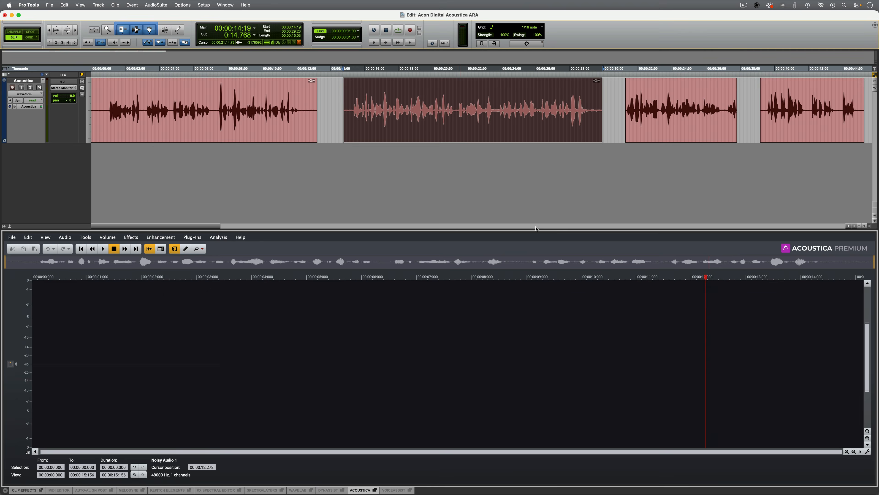
click(205, 128)
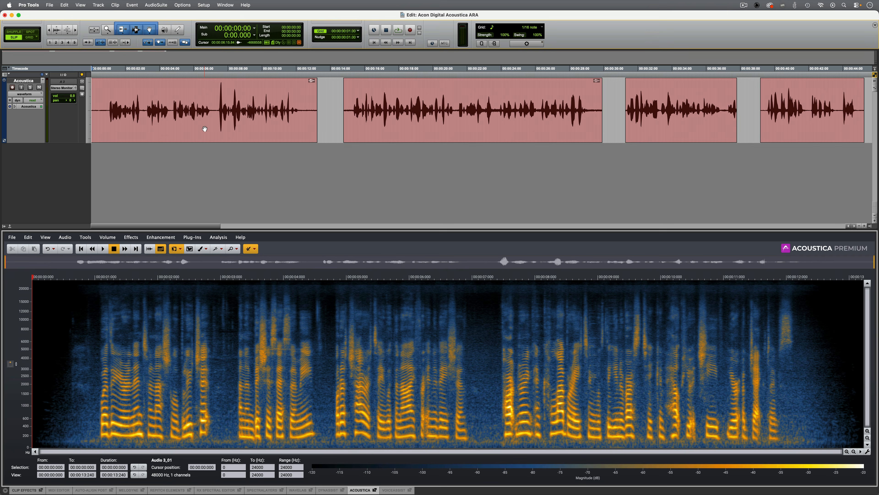
click(456, 131)
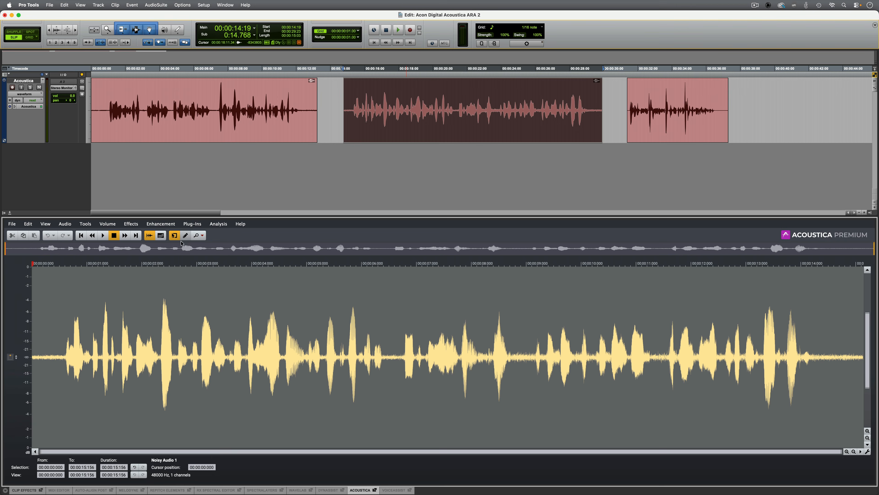
Step: Process the whole second clip with Extract:Dialogue 2, lowering the Noise gain from 0.0 to -15.9 dB while previewing
click(193, 223)
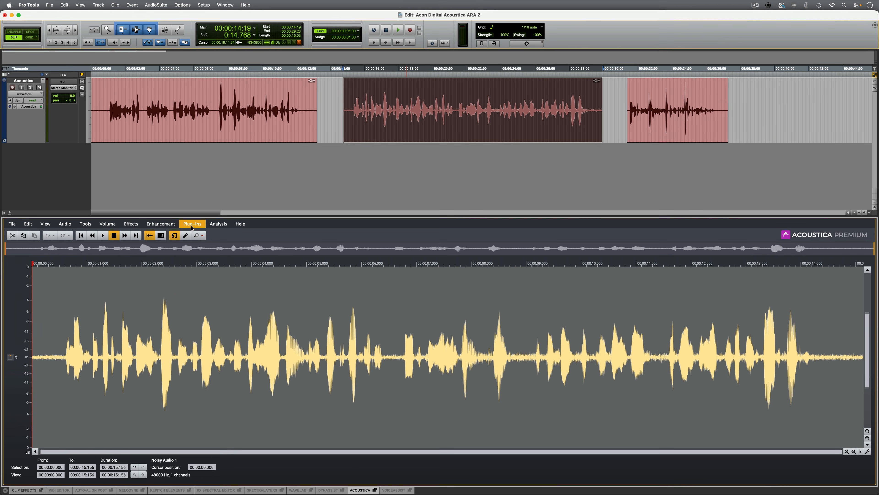
click(235, 277)
drag(339, 249, 338, 220)
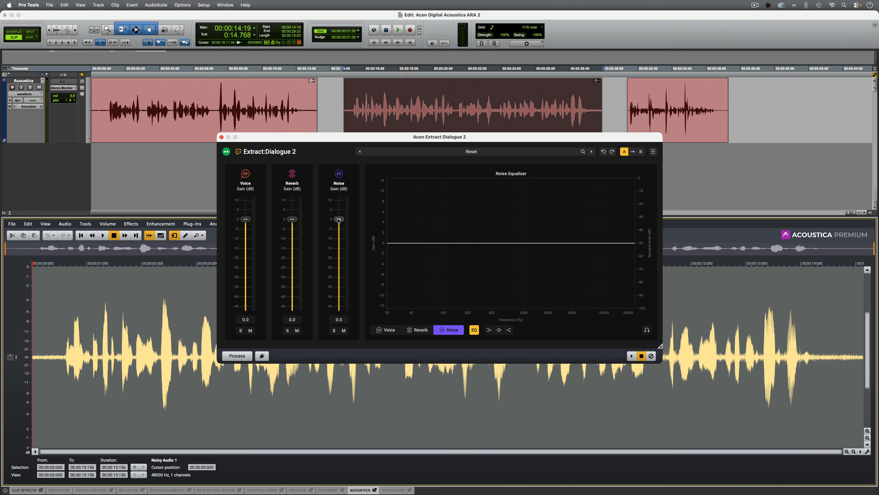
click(632, 355)
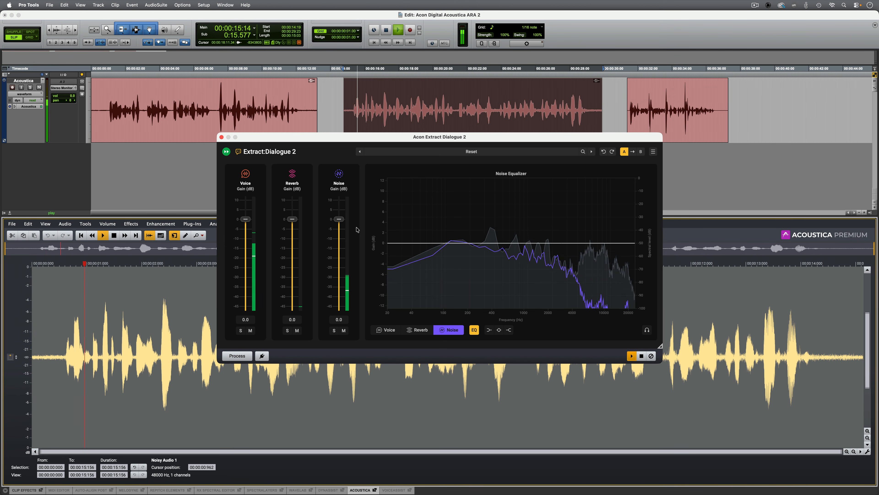
drag(339, 220, 338, 249)
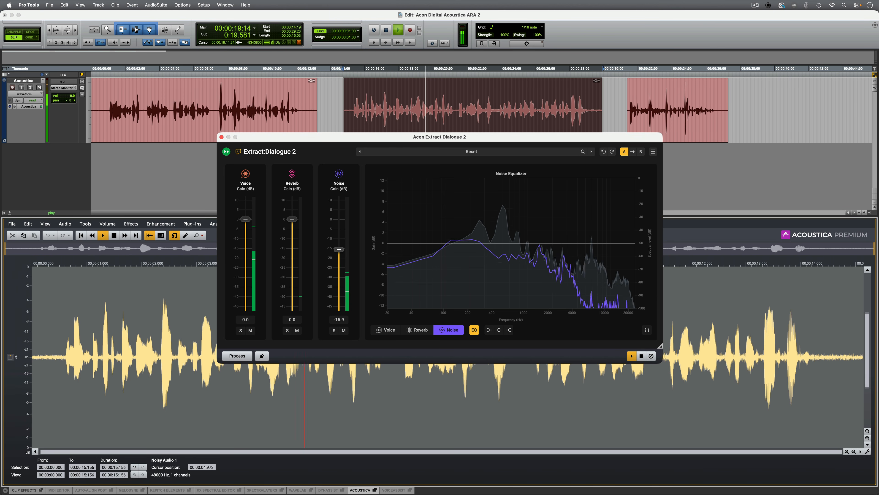
click(237, 356)
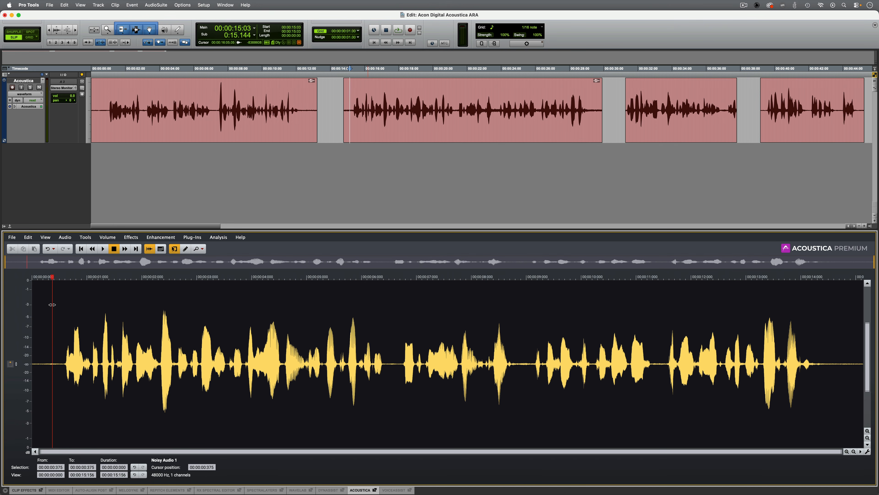
Step: Play the processed second clip from about 6.5 s and again from about 11.5 s
click(389, 321)
key(space)
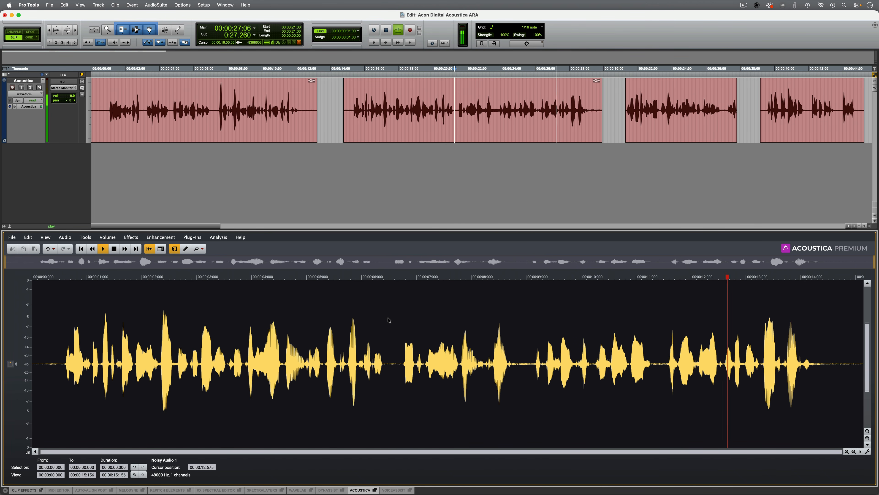
click(389, 320)
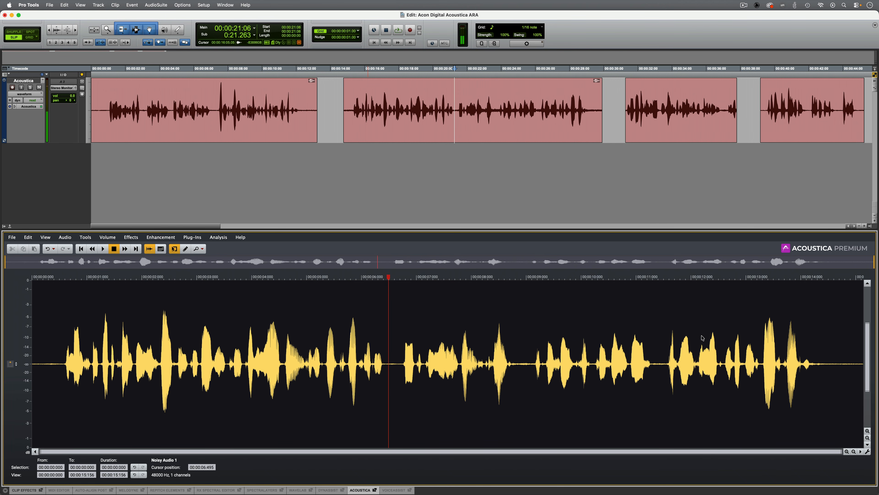
click(664, 326)
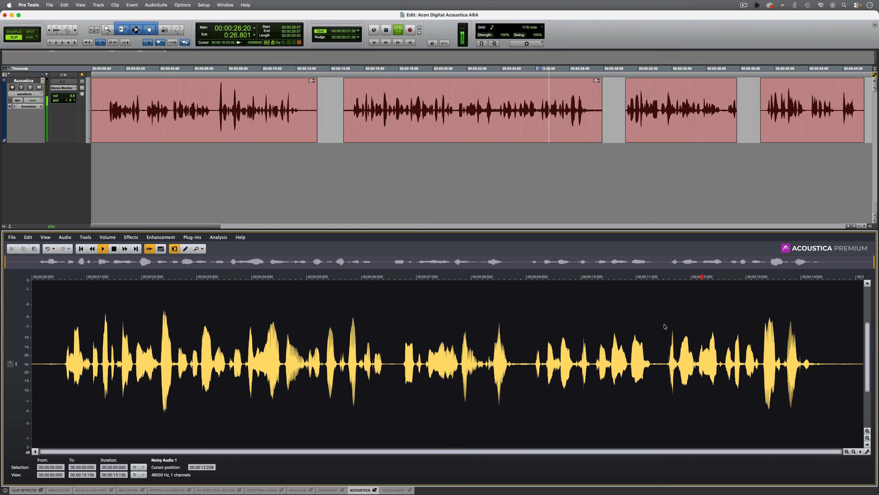
Step: Cut about 0.6 s of speech near 12 s from the second clip and play across the edit
drag(679, 330, 698, 330)
key(super+x)
key(space)
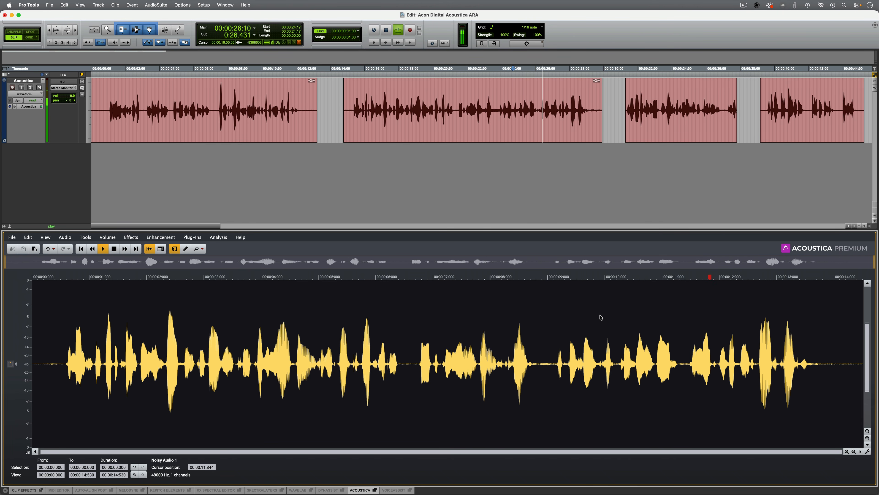
click(600, 314)
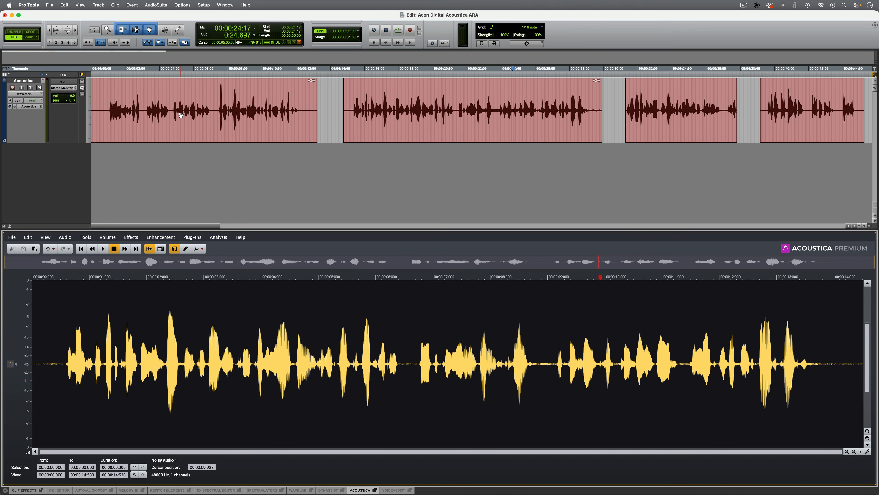
Step: Undo the latest fade on the first clip and open that clip's undo history
click(183, 123)
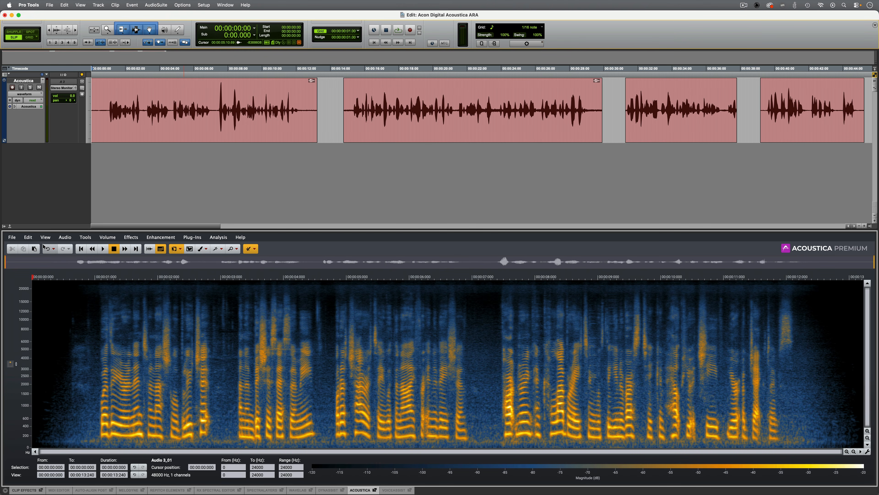
click(49, 250)
click(54, 249)
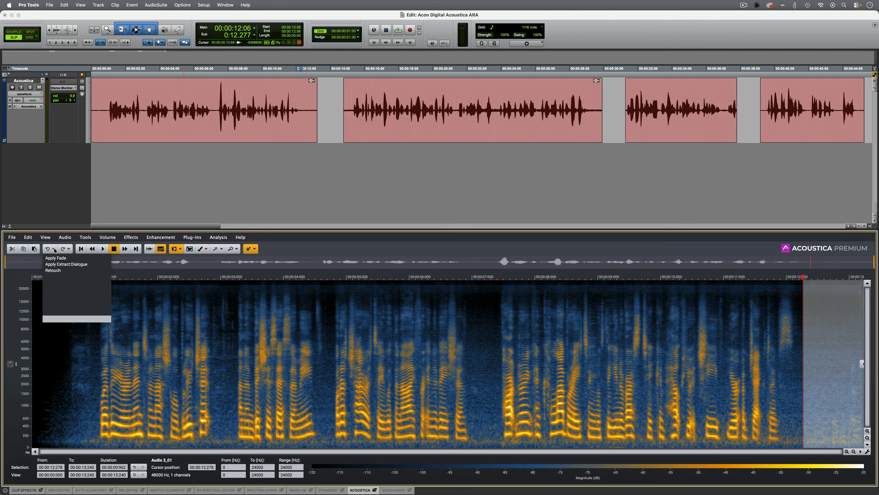
Step: Show the second clip's spectrogram and open that clip's own undo history
click(460, 128)
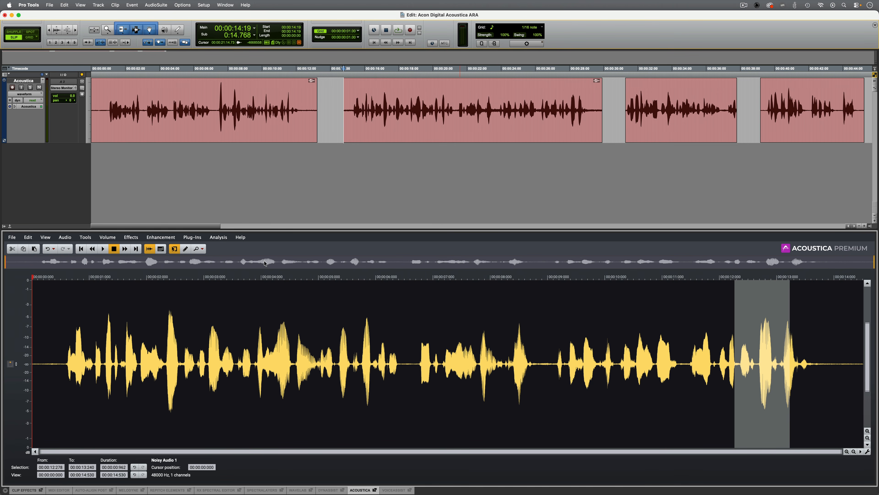
click(161, 249)
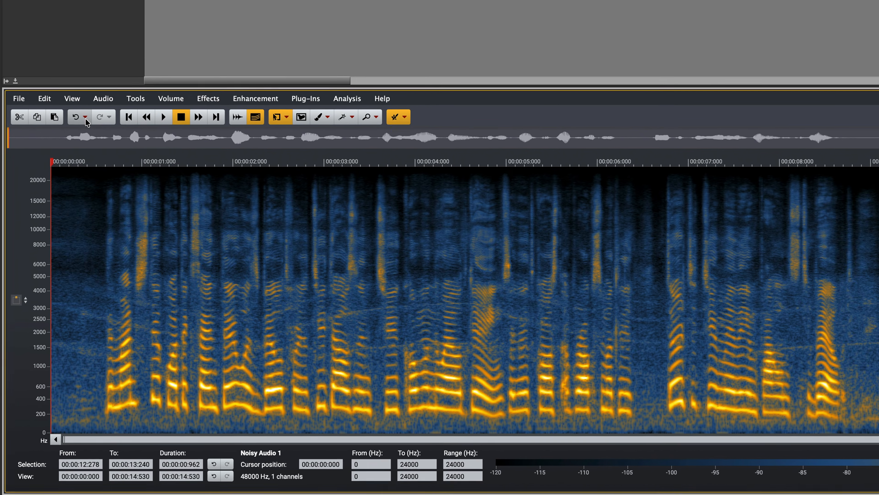
click(54, 249)
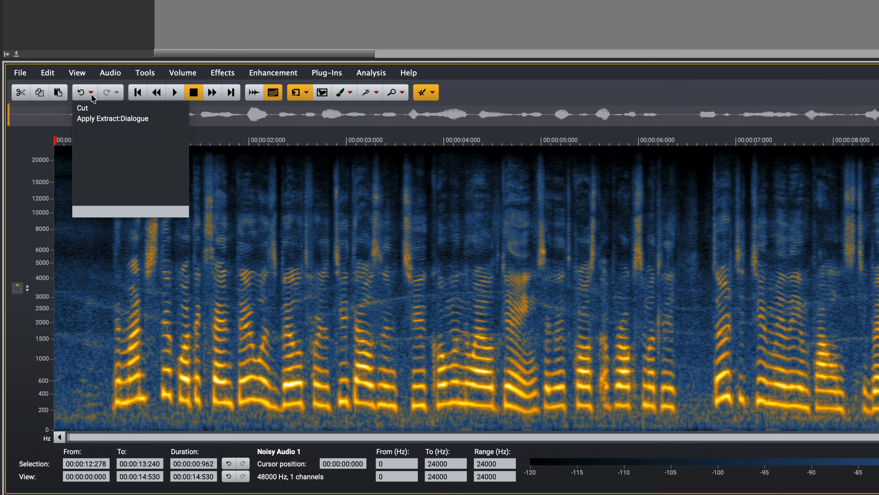
Step: Close the undo history, select the third clip on the timeline and play it
click(595, 9)
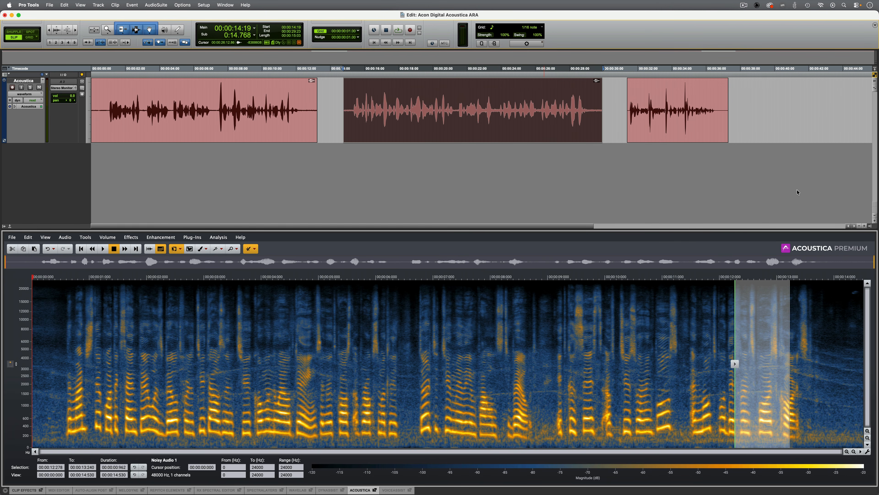
click(660, 130)
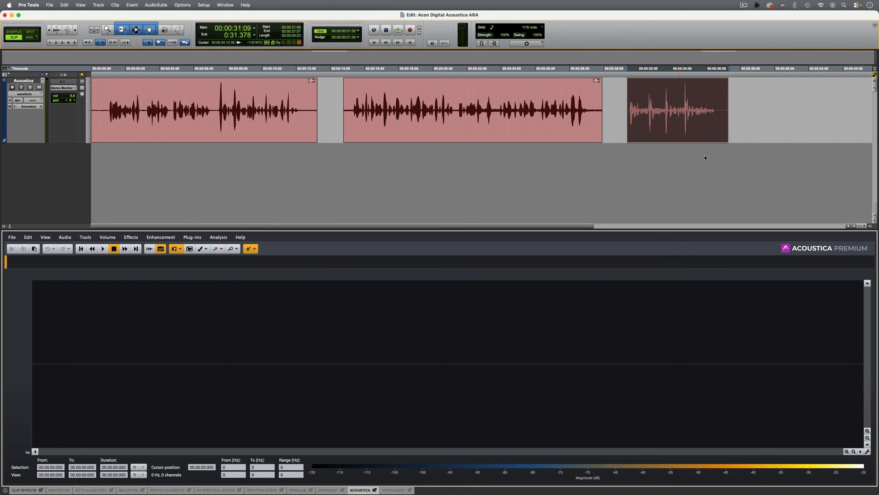
key(space)
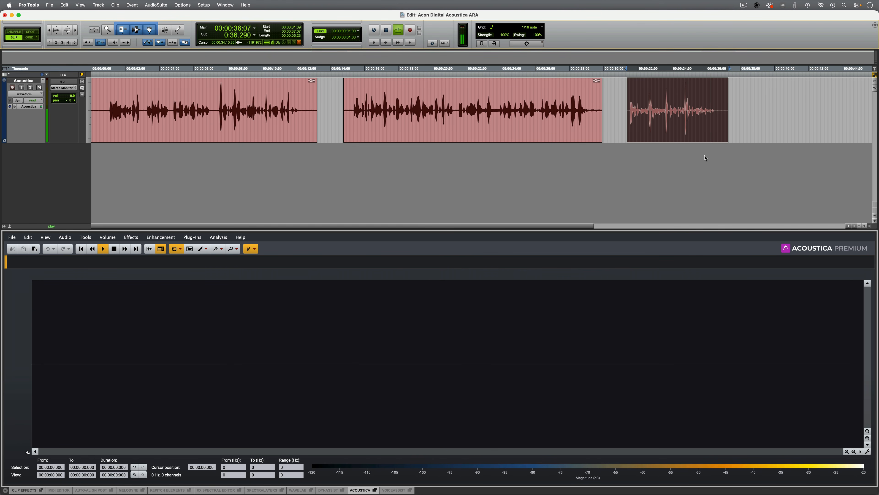
key(space)
Step: Open the third clip for ARA editing in Acoustica
right_click(666, 136)
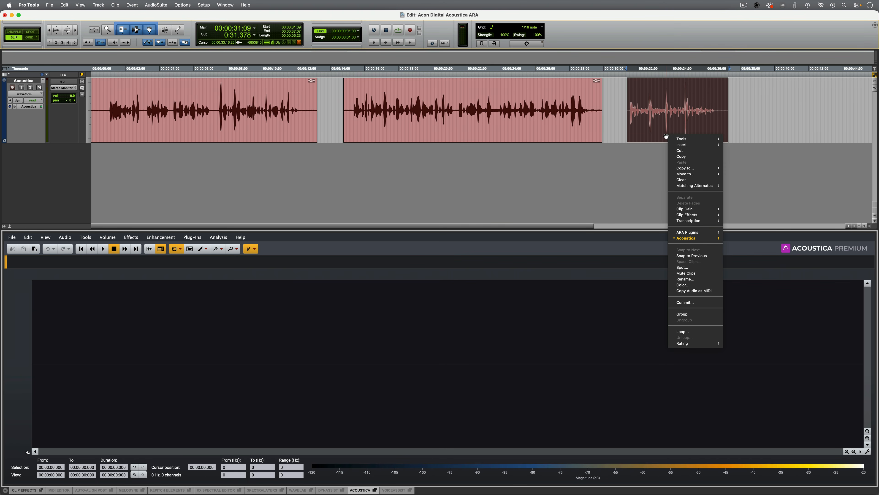
mouse_move(692, 239)
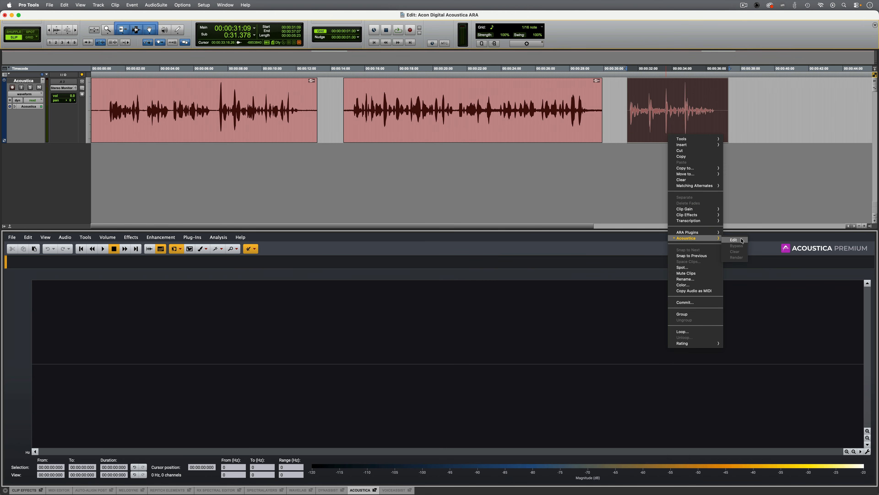
click(734, 239)
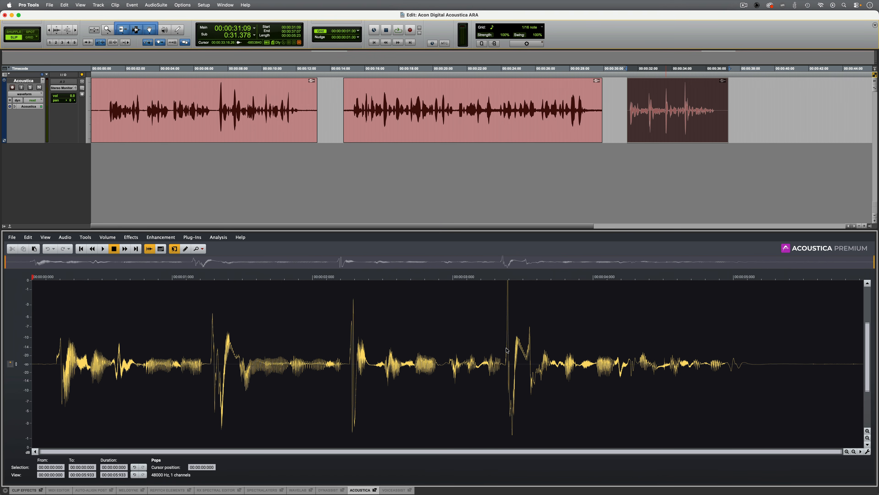
Step: Preview DePlosive:Dialogue on the third clip and process the whole clip with the effect's existing settings
click(160, 237)
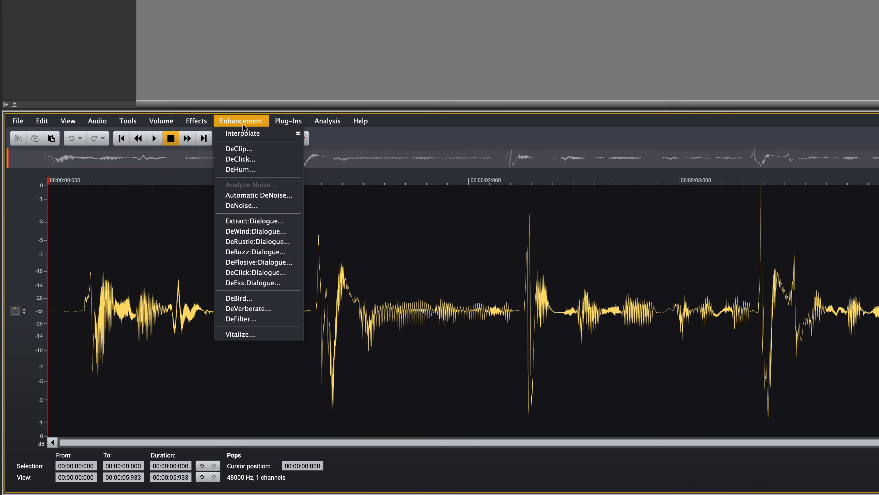
click(240, 262)
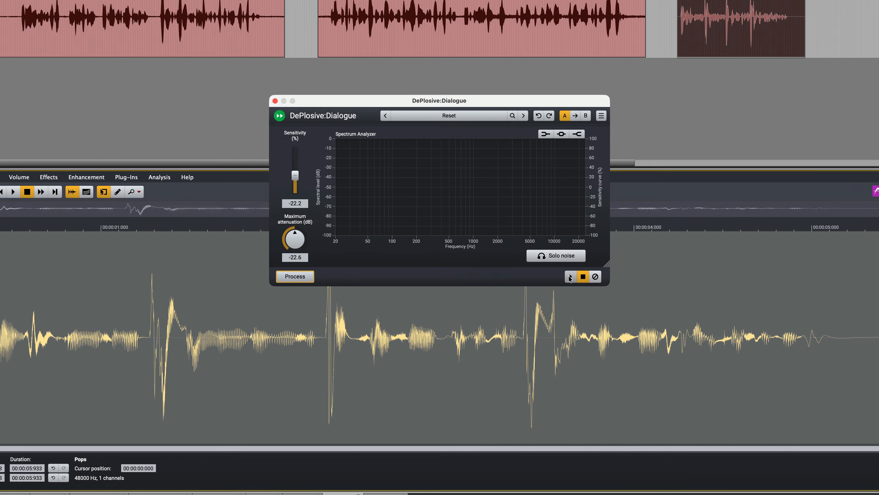
click(595, 243)
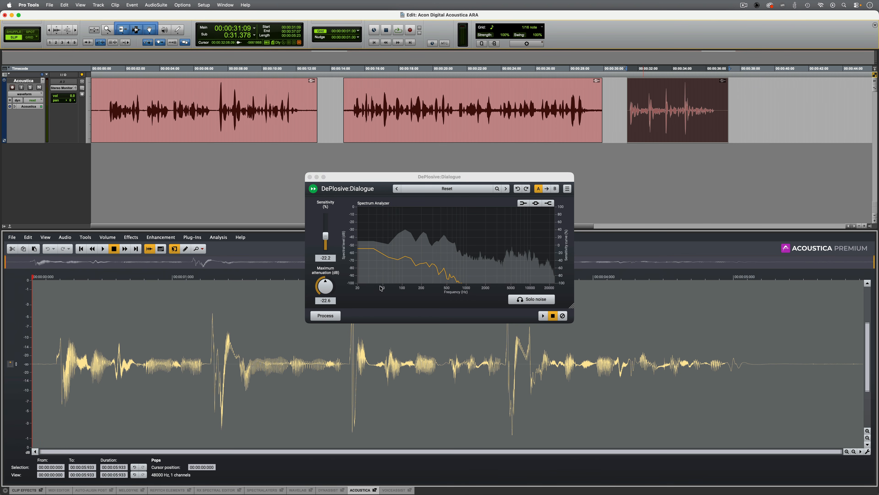
click(325, 315)
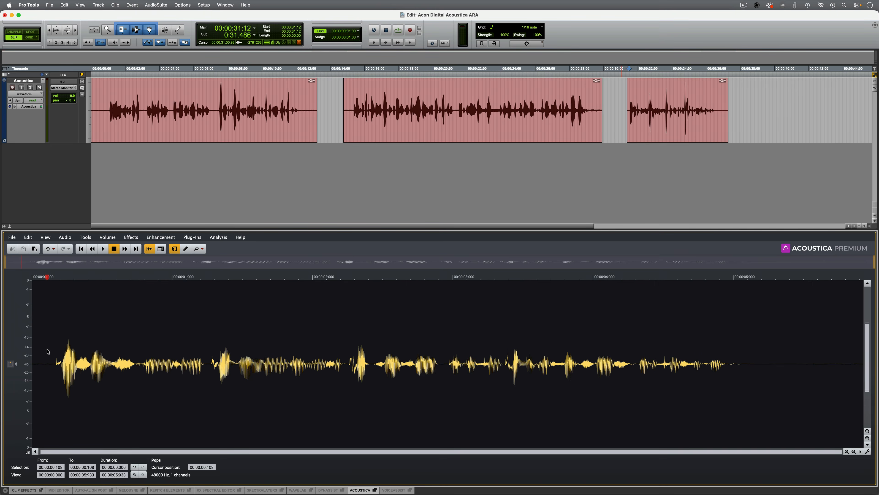
Step: Play the processed third clip from about 0.1 s
click(47, 351)
key(space)
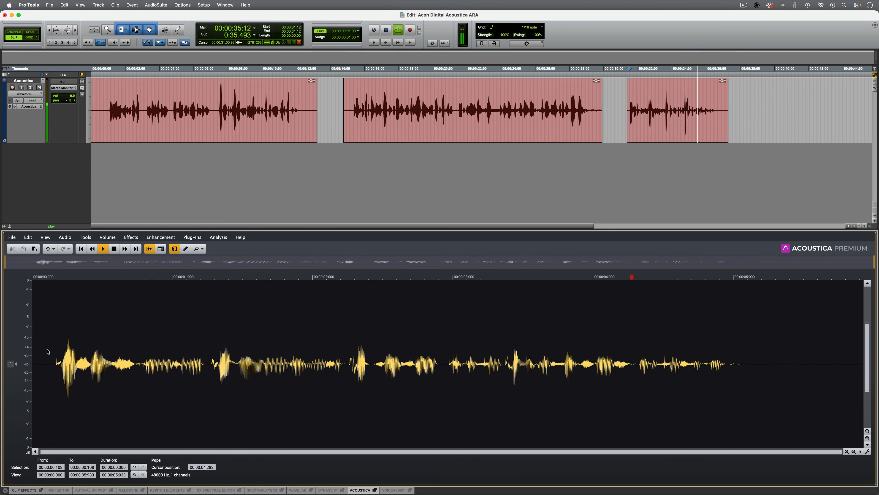
key(space)
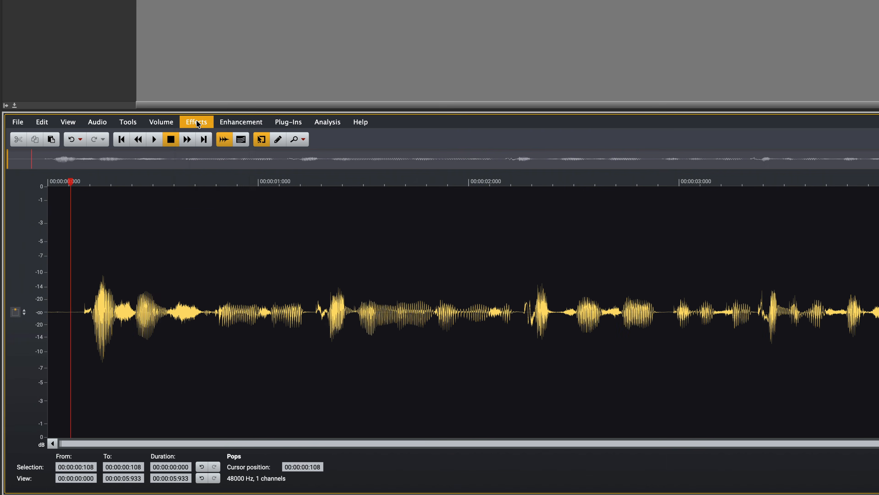
click(132, 237)
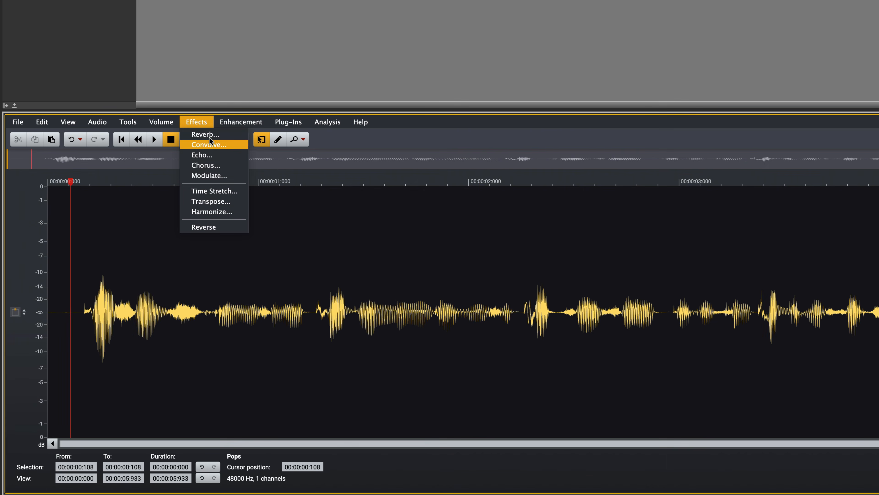
mouse_move(236, 124)
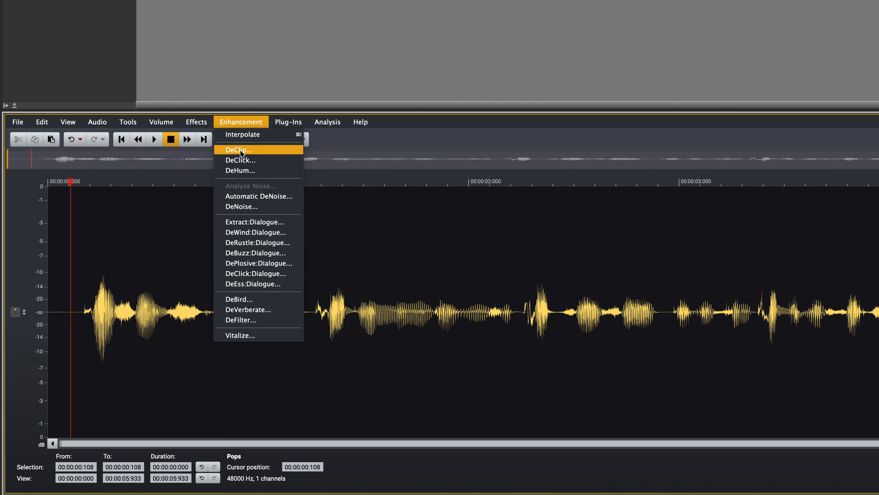
mouse_move(290, 121)
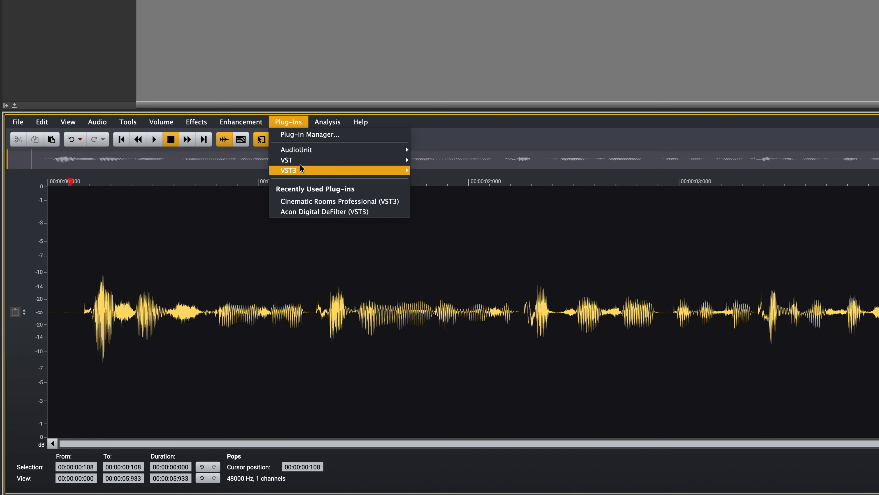
mouse_move(328, 119)
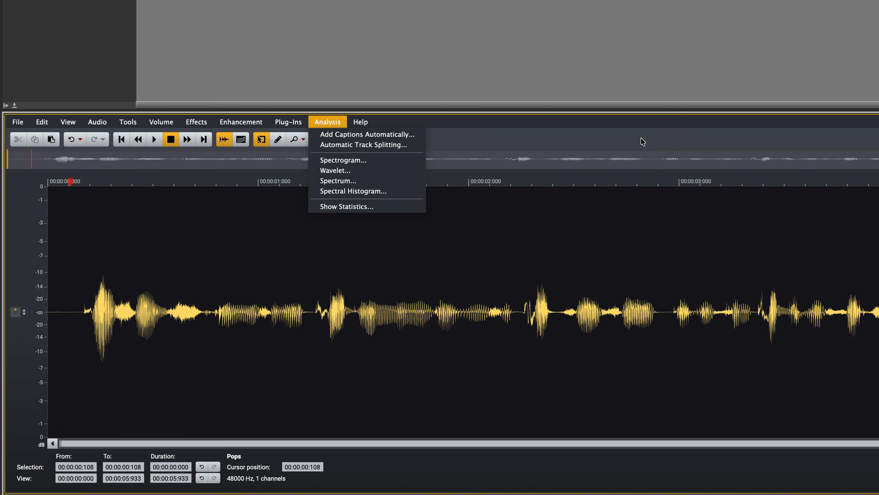
click(641, 140)
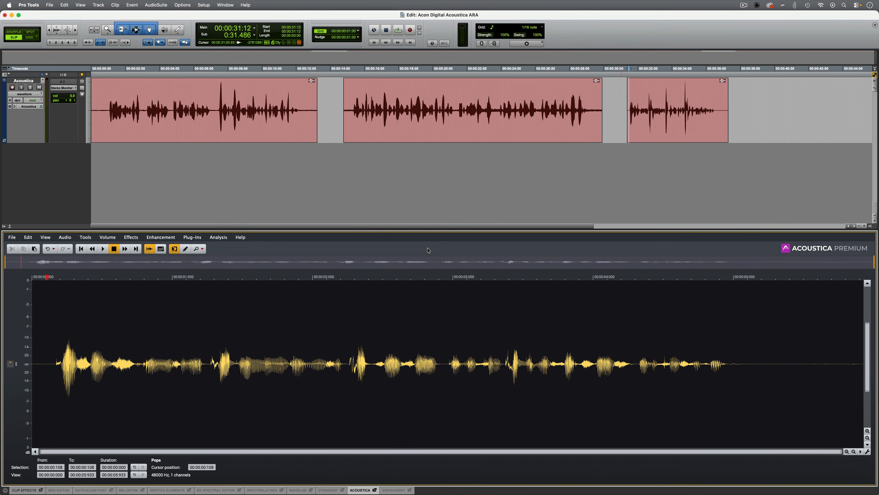